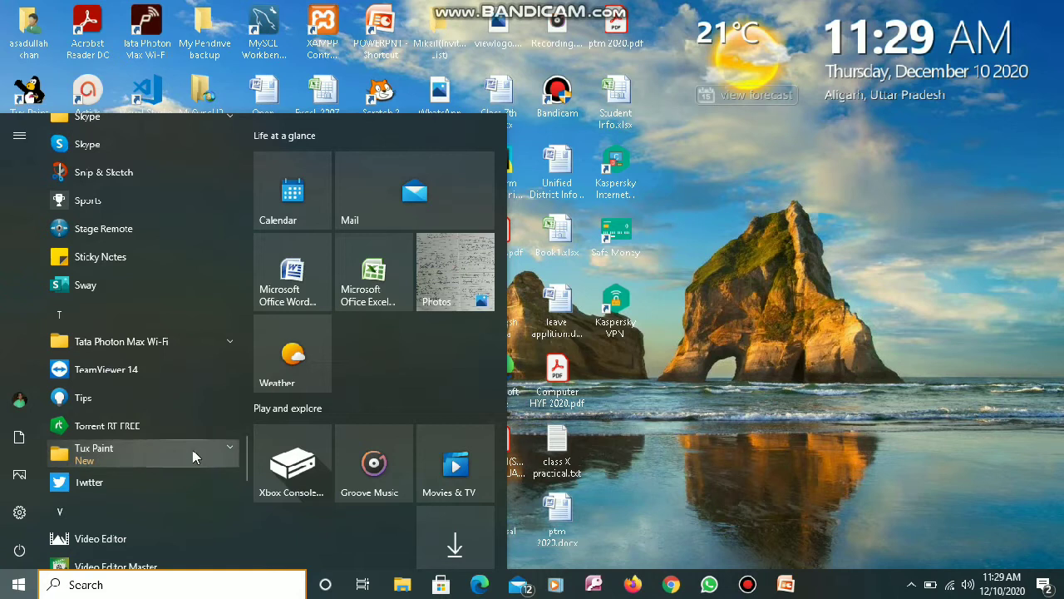
# Launch the windowed version of Tux Paint from its program folder.
pyautogui.click(233, 455)
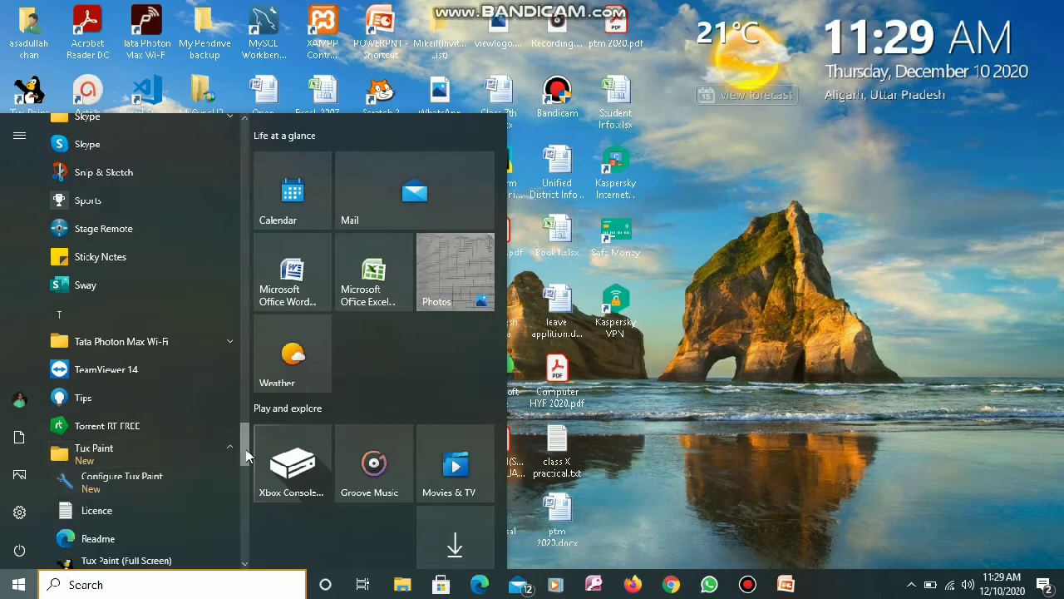
pyautogui.moveTo(245, 453); pyautogui.dragTo(246, 471)
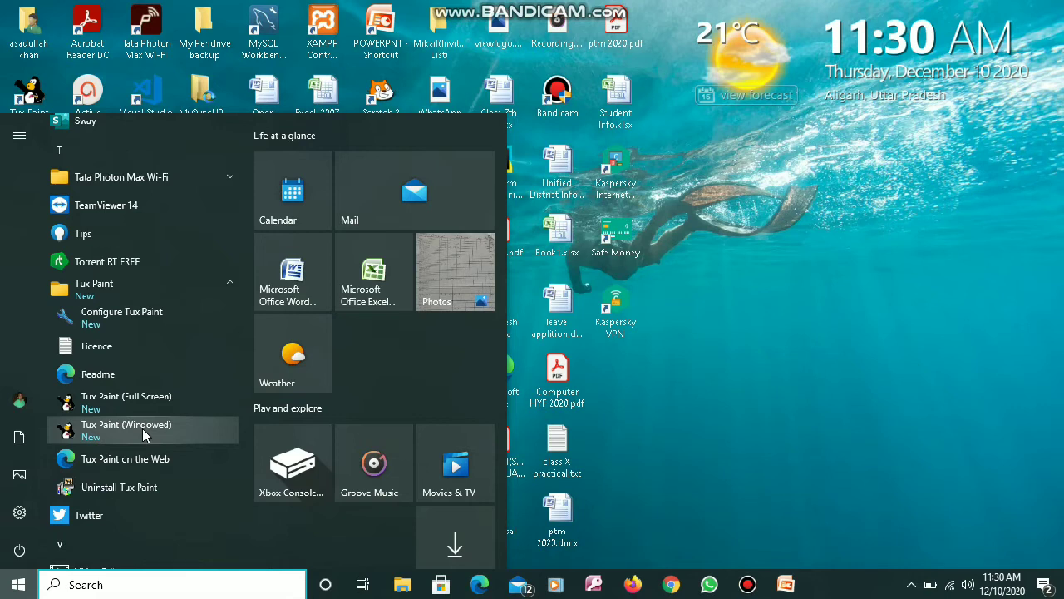
pyautogui.click(143, 431)
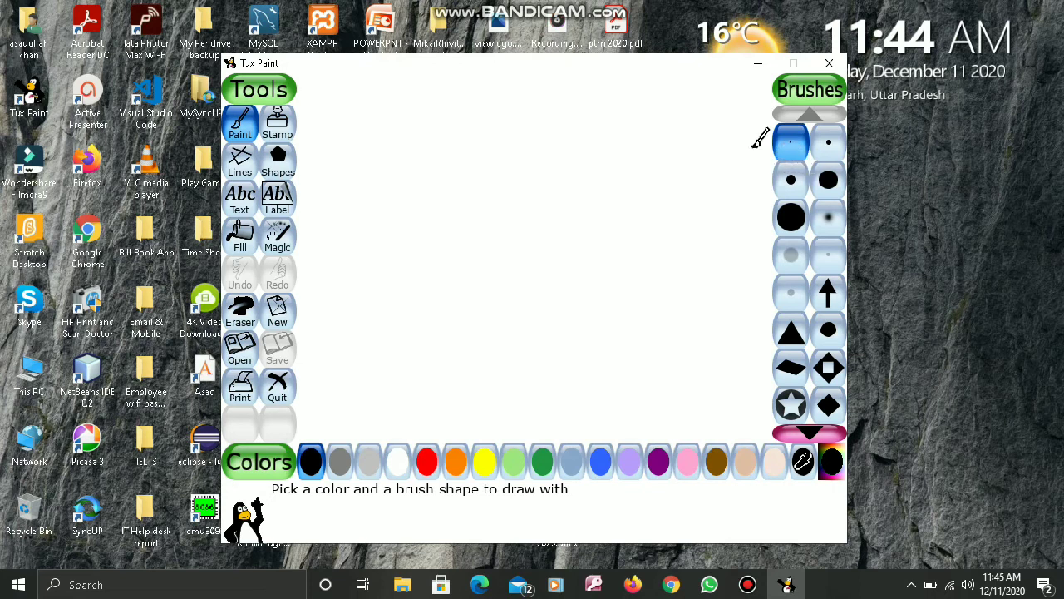
# Draw one thin and one thick black freehand stroke with the Paint tool, and undo both.
pyautogui.moveTo(434, 153); pyautogui.dragTo(476, 236)
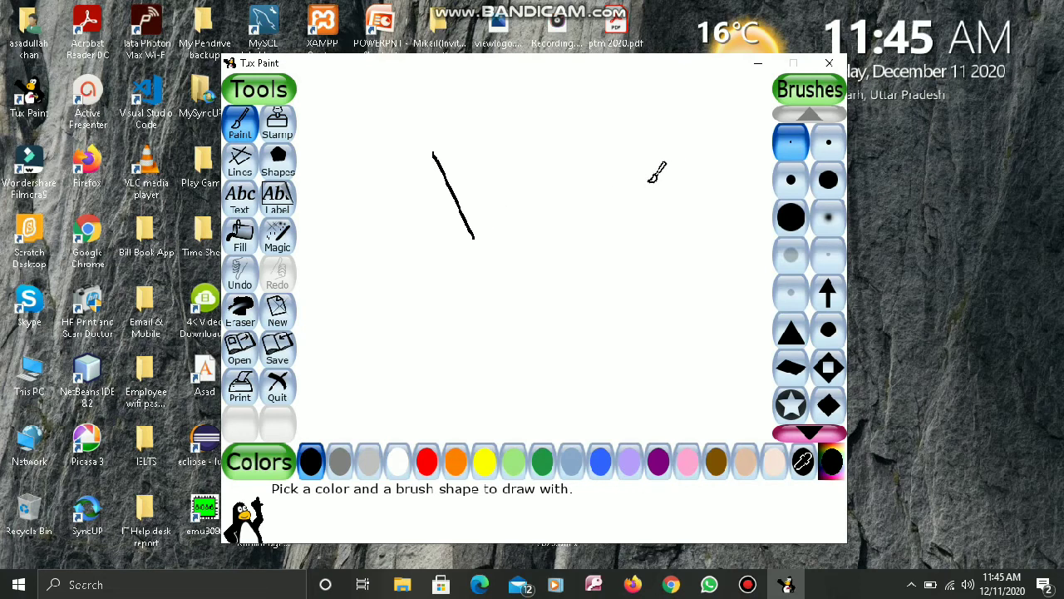
pyautogui.click(832, 183)
pyautogui.moveTo(563, 132); pyautogui.dragTo(615, 246)
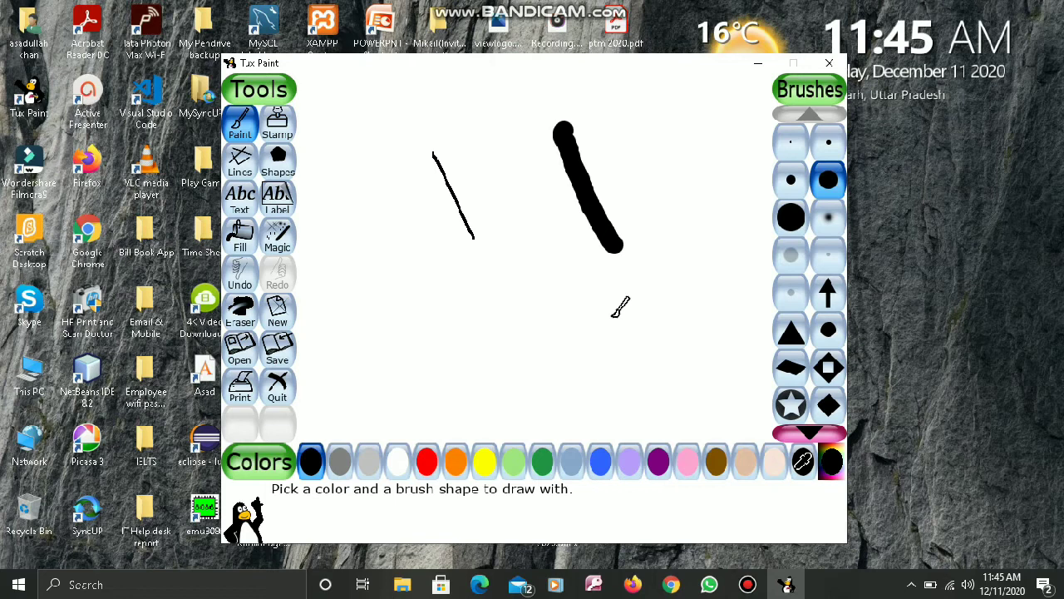
pyautogui.click(782, 145)
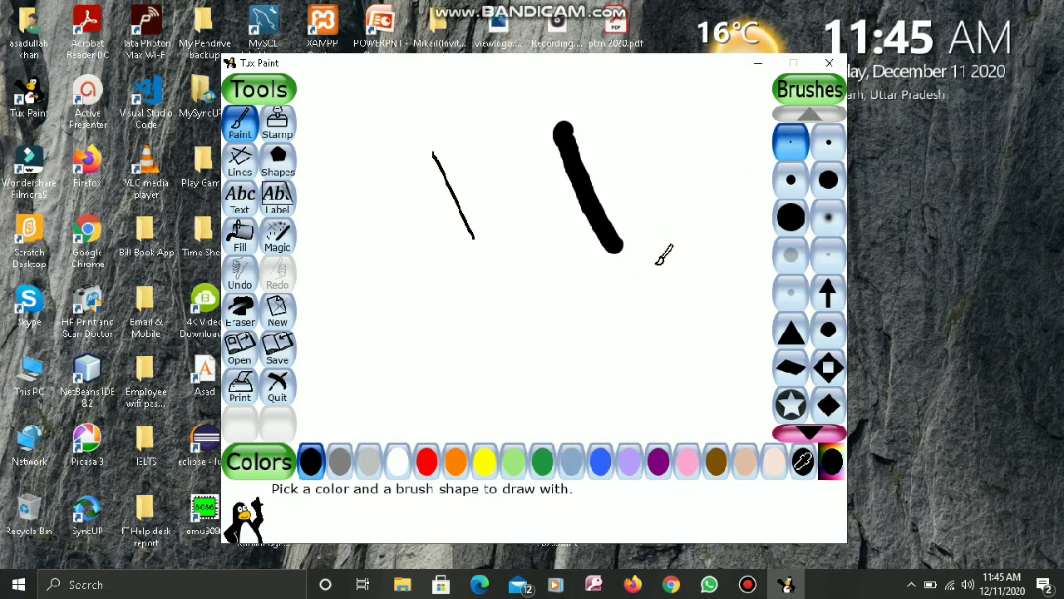
pyautogui.hotkey('ctrl', 'z')
pyautogui.hotkey('ctrl', 'z')
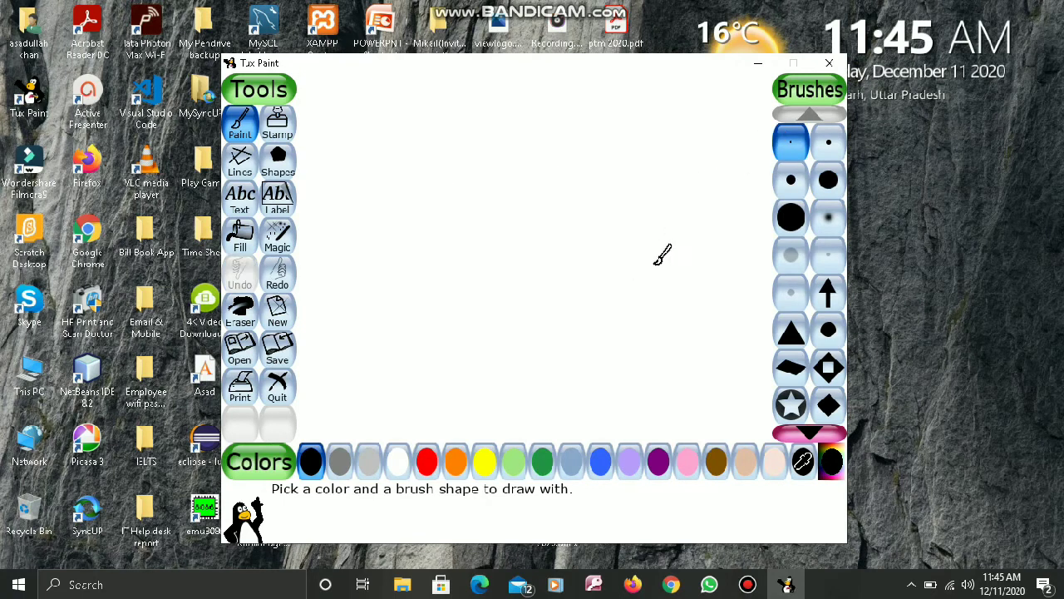
# Draw a thin straight black line and a thick one with a slanted brush using the Lines tool, and undo both.
pyautogui.click(242, 170)
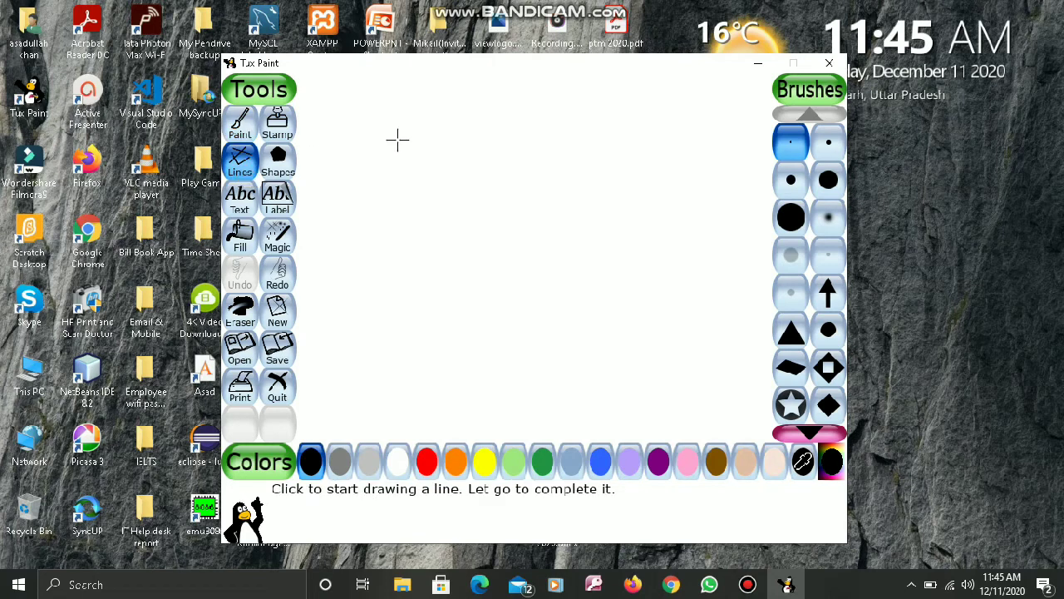
pyautogui.moveTo(394, 138); pyautogui.dragTo(456, 258)
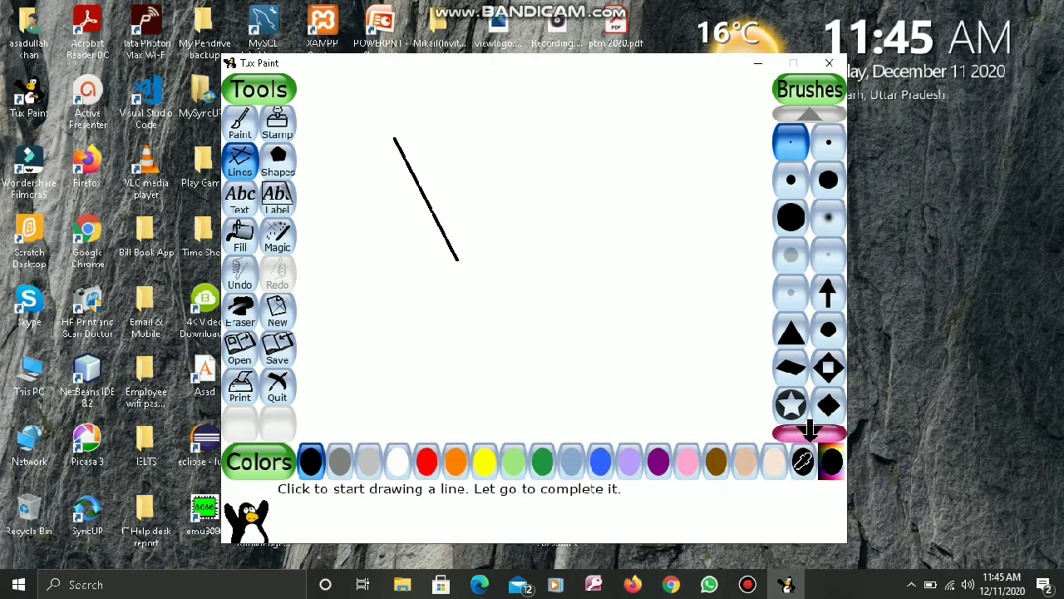
pyautogui.click(810, 431)
pyautogui.click(810, 431)
pyautogui.click(810, 431)
pyautogui.click(810, 431)
pyautogui.click(810, 431)
pyautogui.click(810, 431)
pyautogui.click(810, 430)
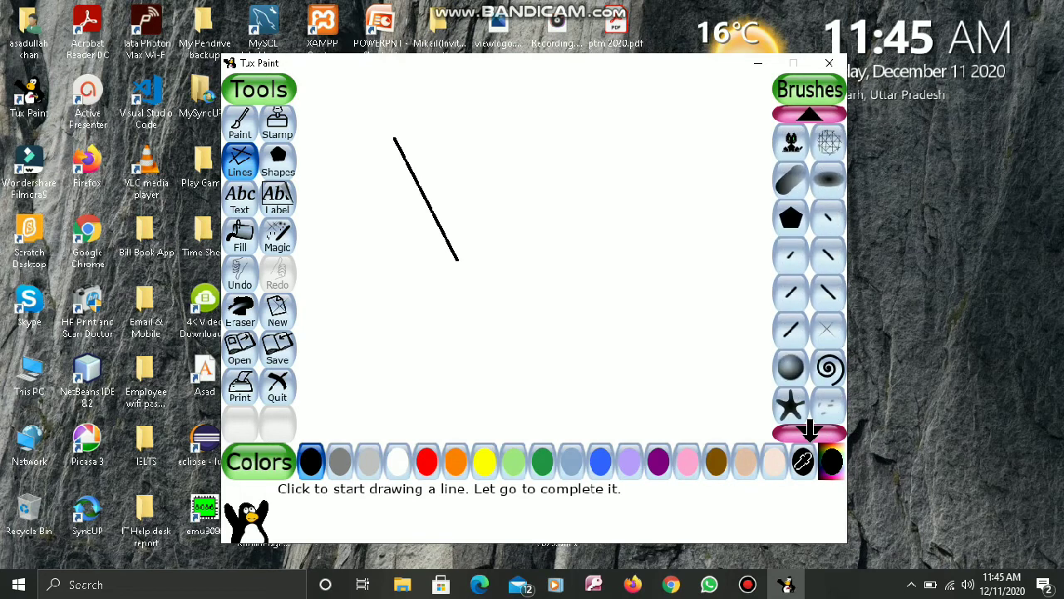
pyautogui.click(794, 294)
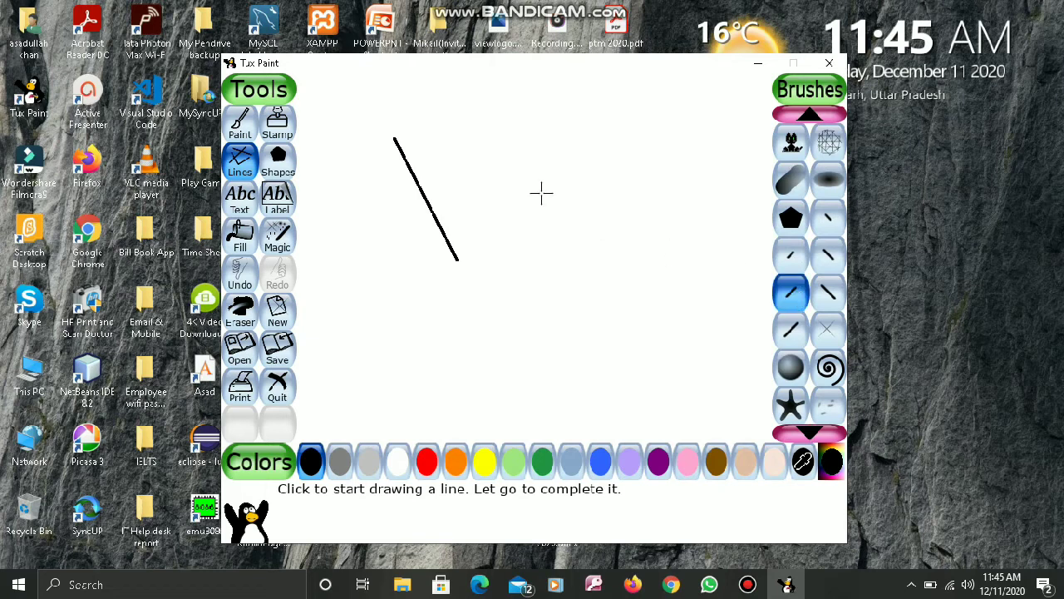
pyautogui.moveTo(486, 139); pyautogui.dragTo(554, 254)
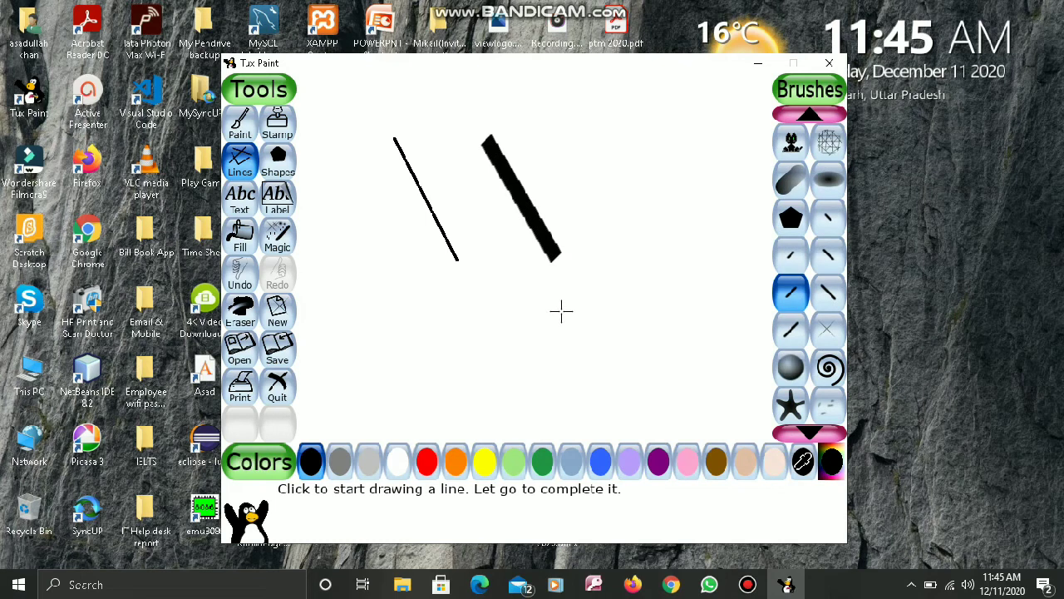
pyautogui.hotkey('ctrl', 'z')
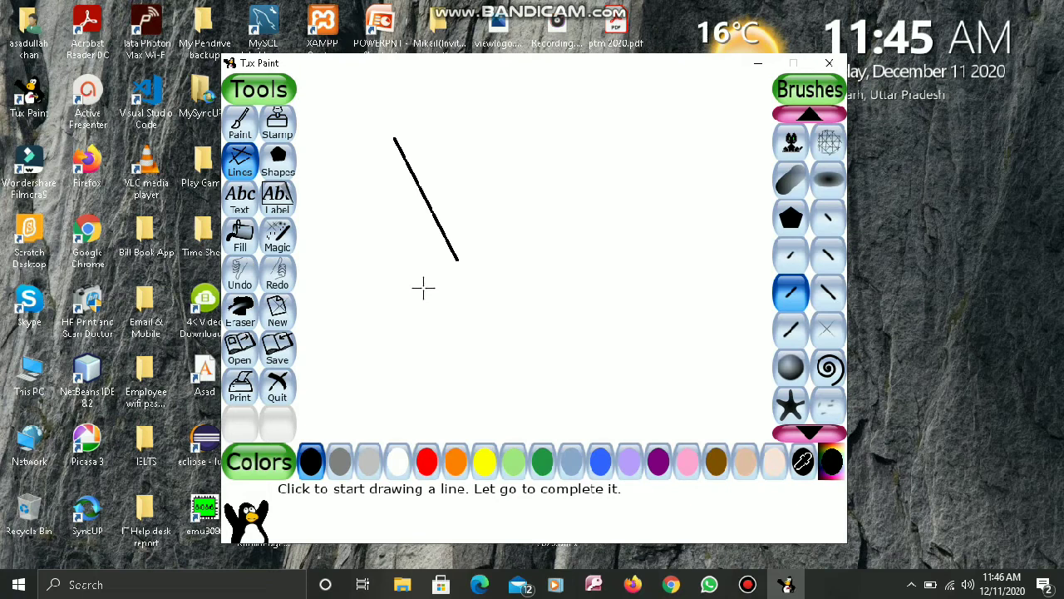
pyautogui.hotkey('ctrl', 'z')
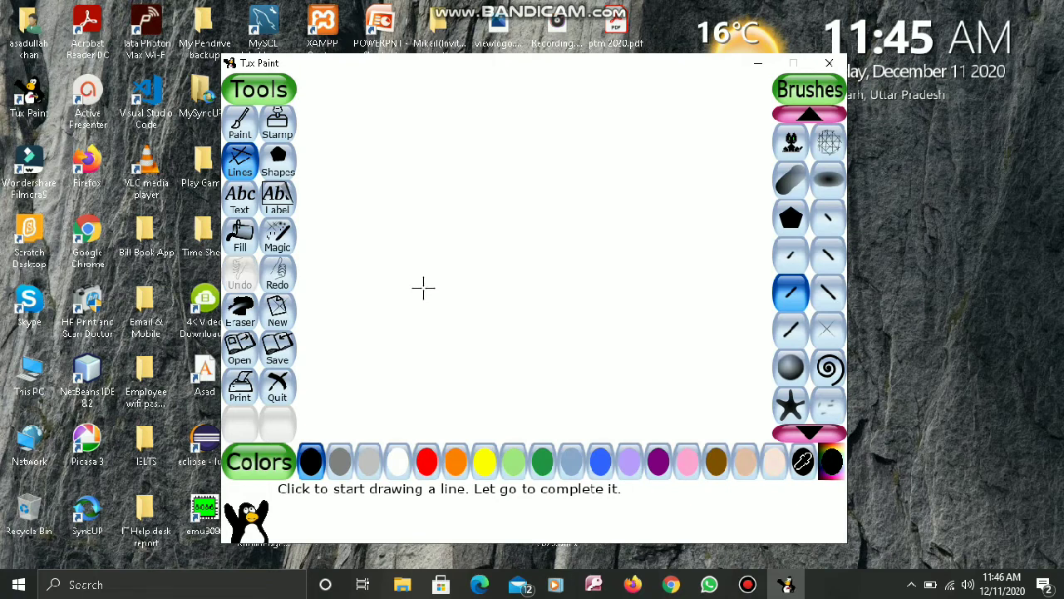
# Draw an outlined square and an outlined circle side by side with the Shapes tool, and undo both.
pyautogui.click(281, 158)
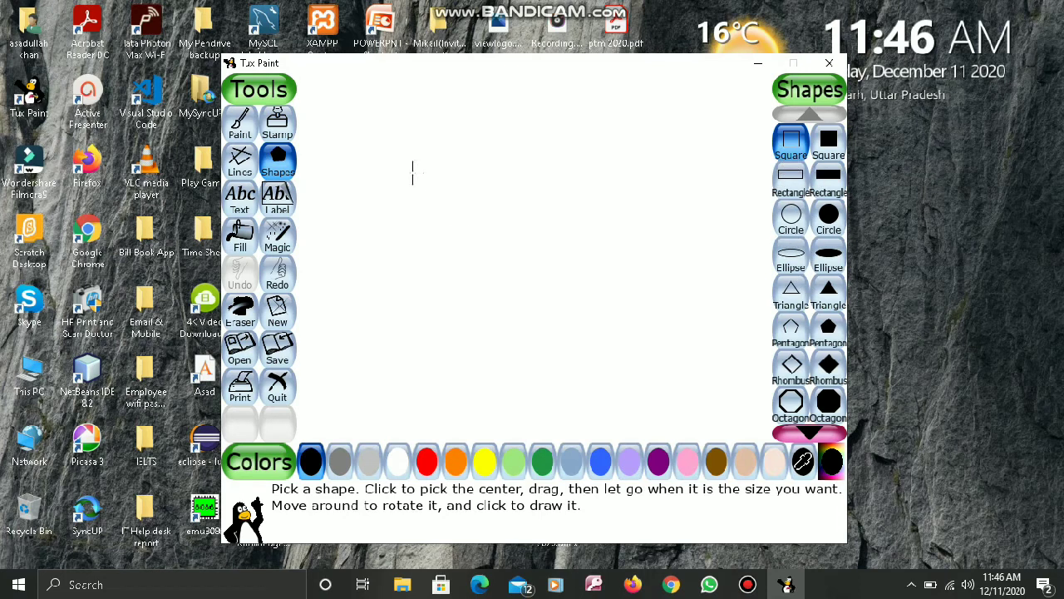
pyautogui.moveTo(411, 152)
pyautogui.mouseDown()
pyautogui.moveTo(497, 233)
pyautogui.moveTo(506, 257)
pyautogui.moveTo(498, 236)
pyautogui.mouseUp()
pyautogui.click(500, 152)
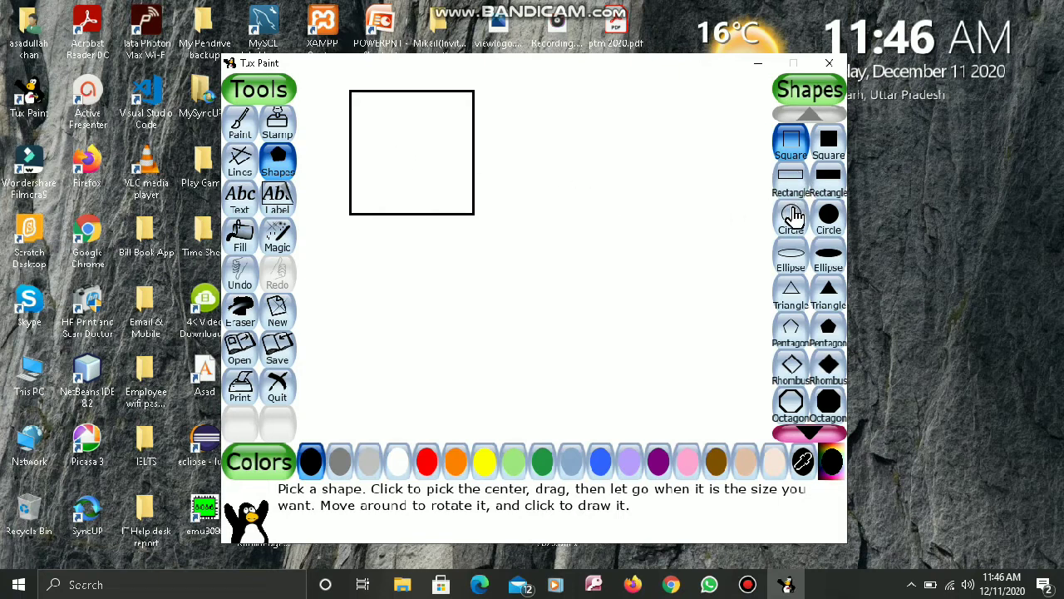
pyautogui.click(792, 218)
pyautogui.moveTo(552, 142)
pyautogui.mouseDown()
pyautogui.moveTo(632, 190)
pyautogui.moveTo(608, 183)
pyautogui.mouseUp()
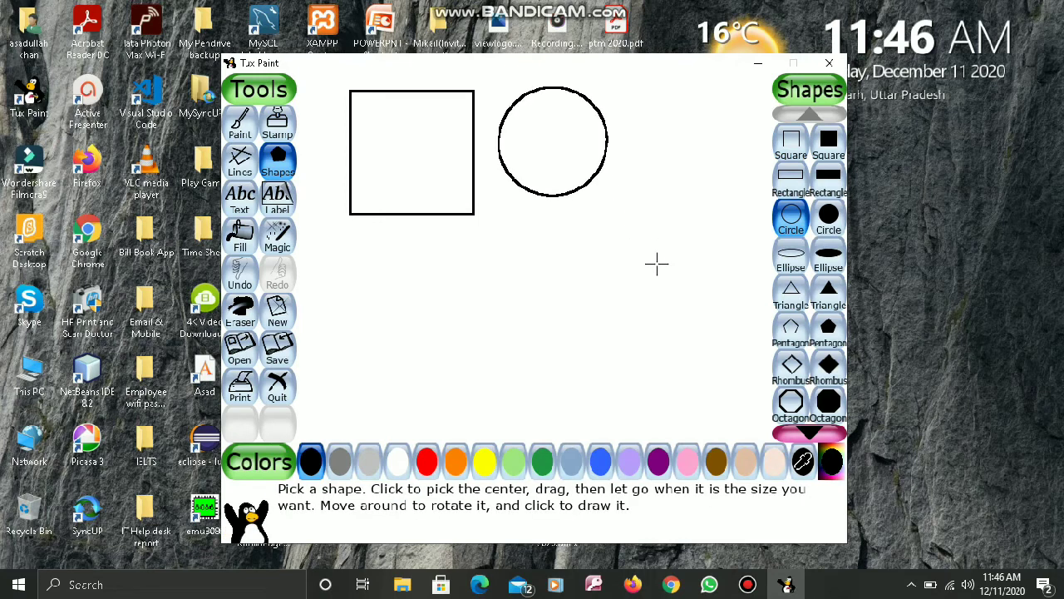
pyautogui.hotkey('ctrl', 'z')
pyautogui.hotkey('ctrl', 'z')
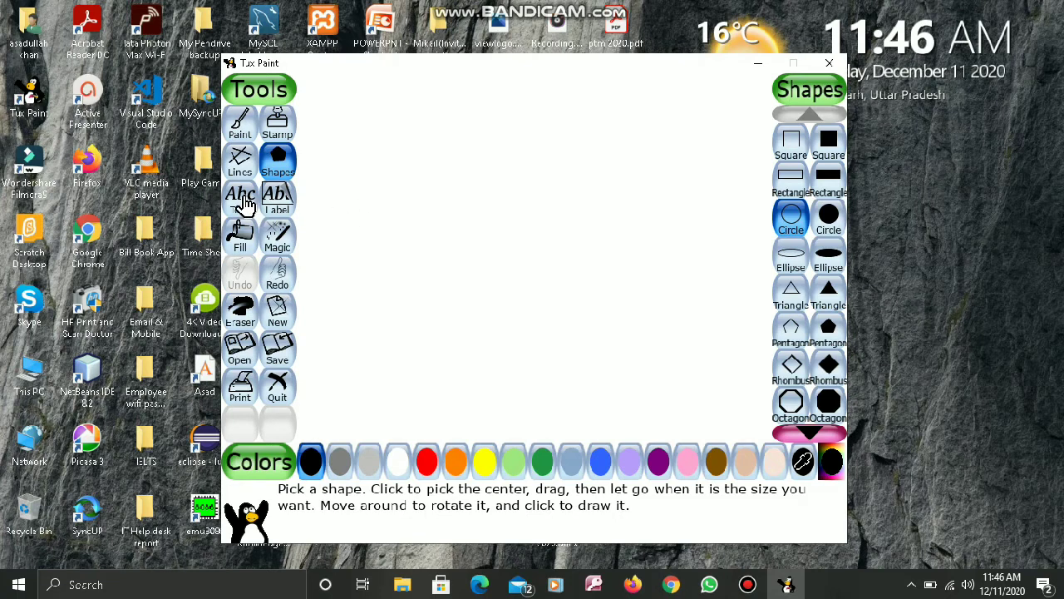
# Write a person's first name on the canvas with the Text tool, and undo it.
pyautogui.click(240, 208)
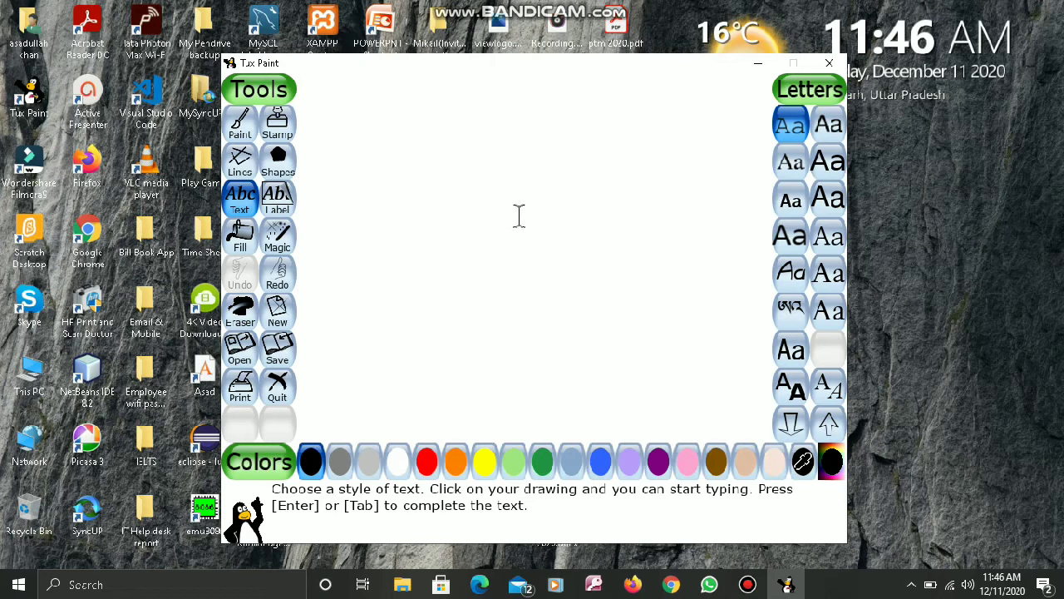
pyautogui.click(472, 208)
pyautogui.write('Asad')
pyautogui.press('Return')
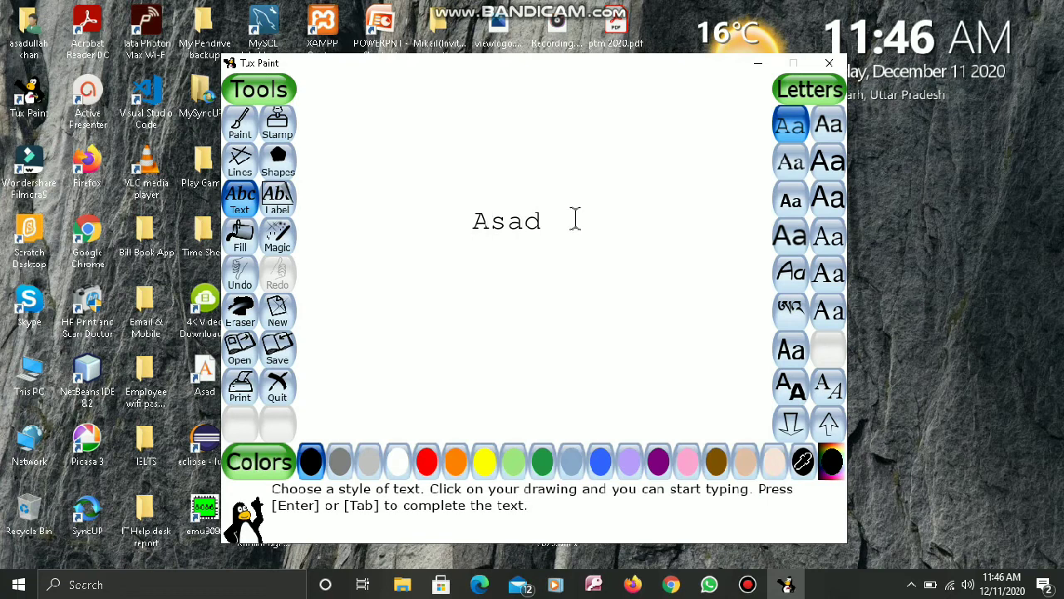
pyautogui.hotkey('ctrl', 'z')
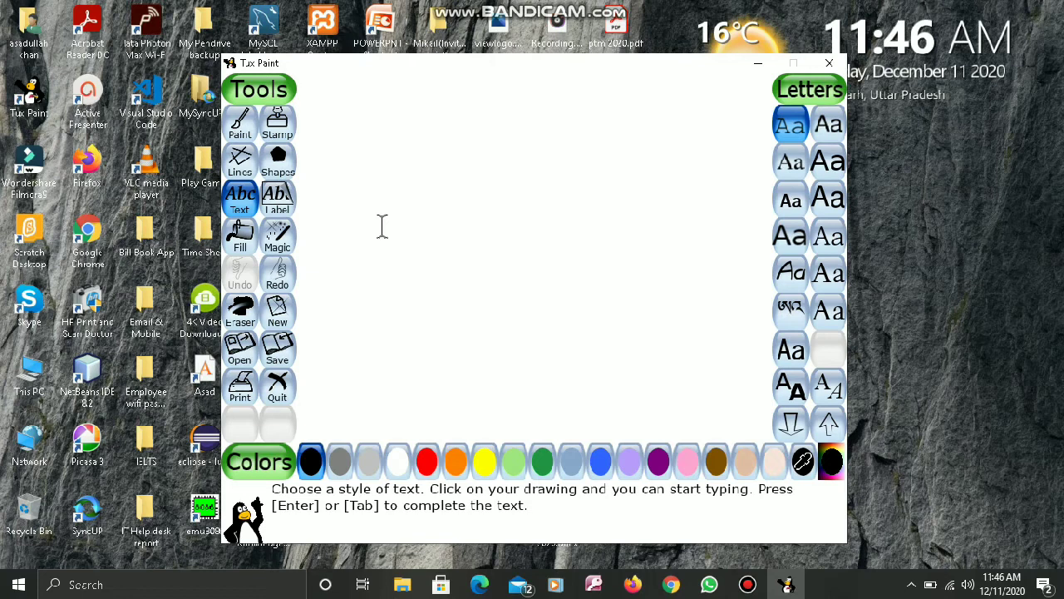
# Draw an upright, outlined black square in the upper part of the canvas.
pyautogui.click(280, 162)
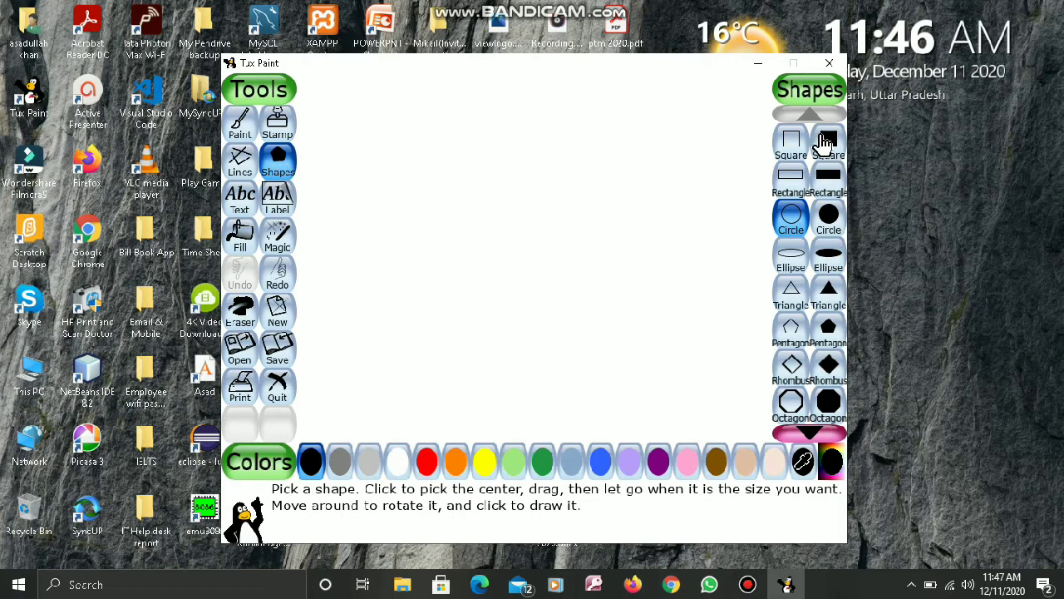
pyautogui.click(790, 145)
pyautogui.moveTo(410, 158); pyautogui.dragTo(487, 199)
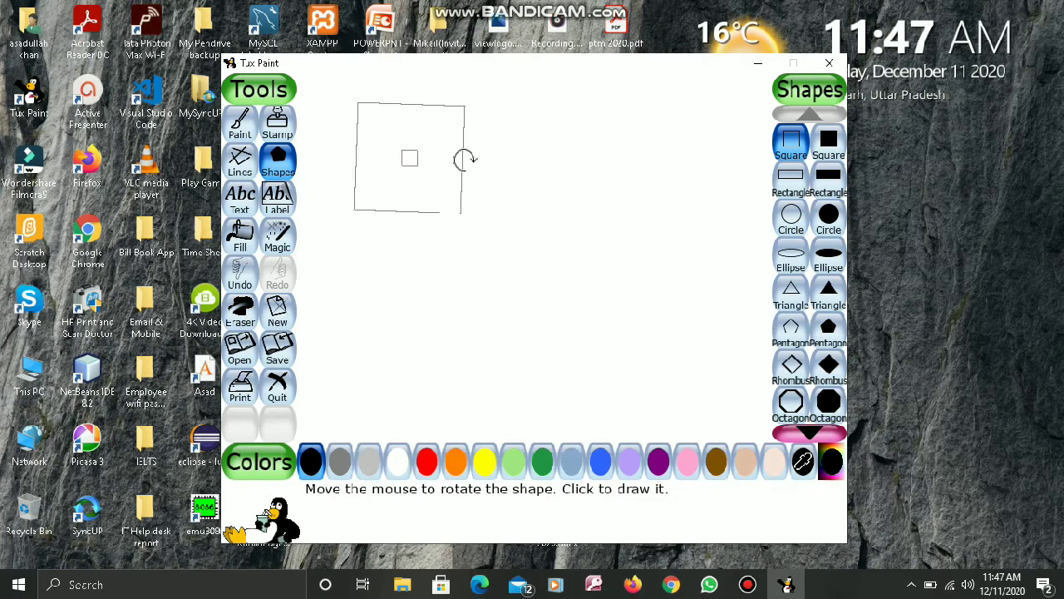
pyautogui.click(464, 157)
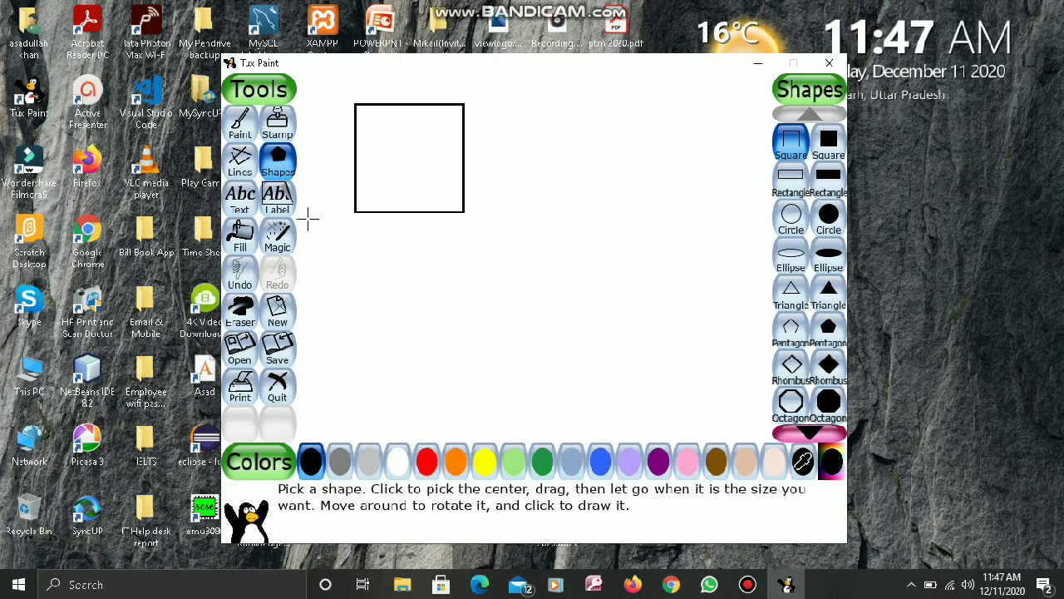
# Add the label "Square" beneath the outlined square with the Label tool.
pyautogui.click(276, 206)
pyautogui.click(370, 237)
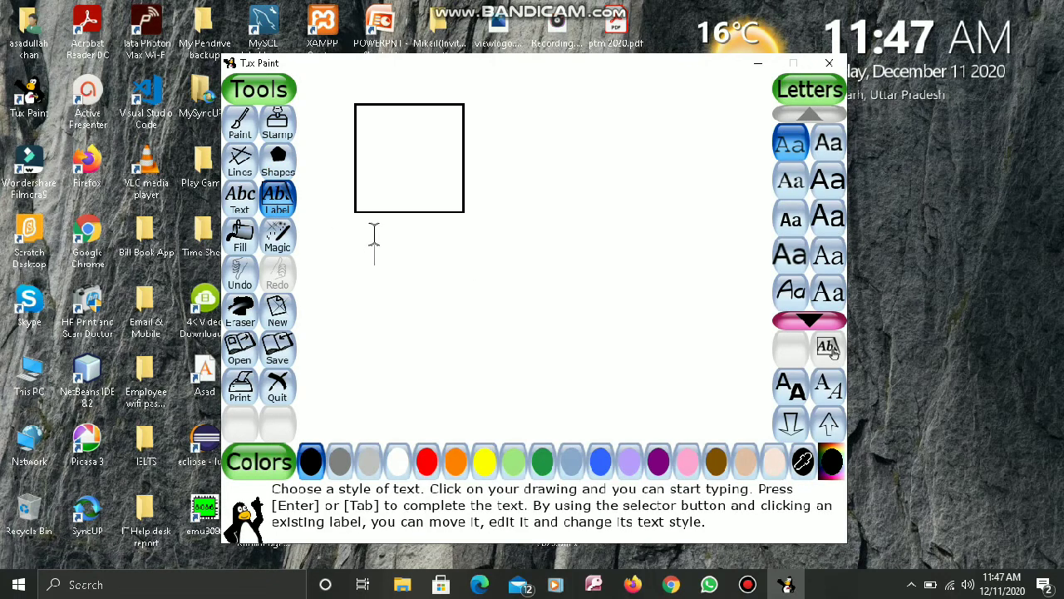
pyautogui.write('Square')
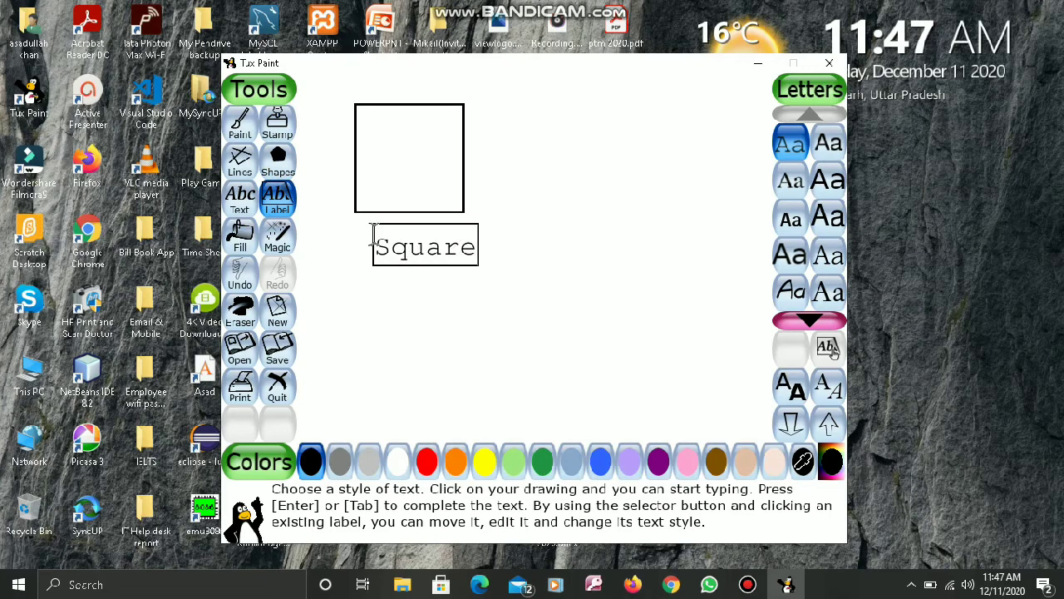
pyautogui.press('Return')
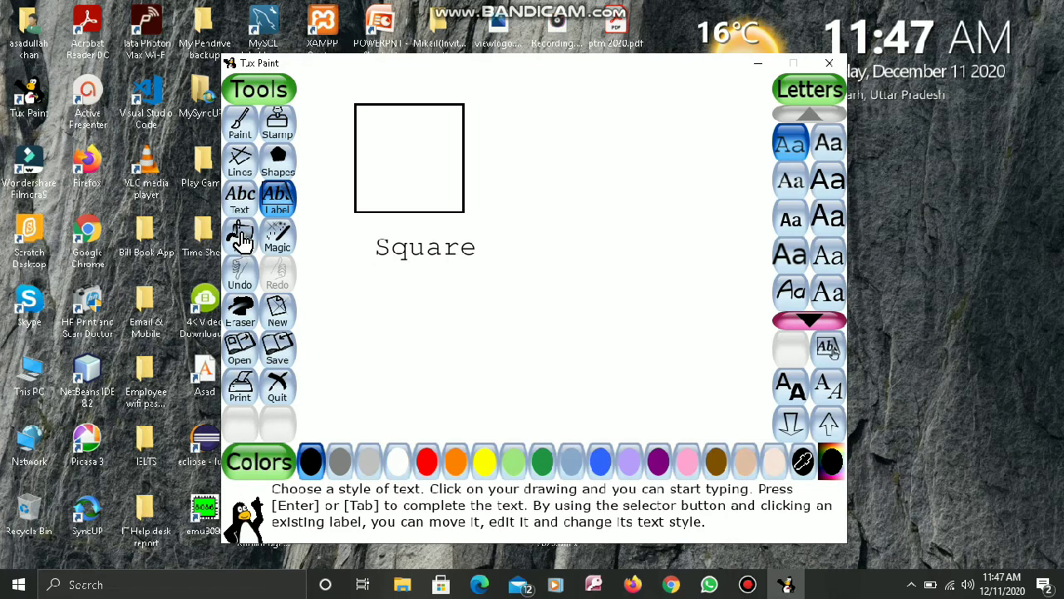
# Switch to the Fill tool and undo both the label and the outlined square.
pyautogui.click(242, 238)
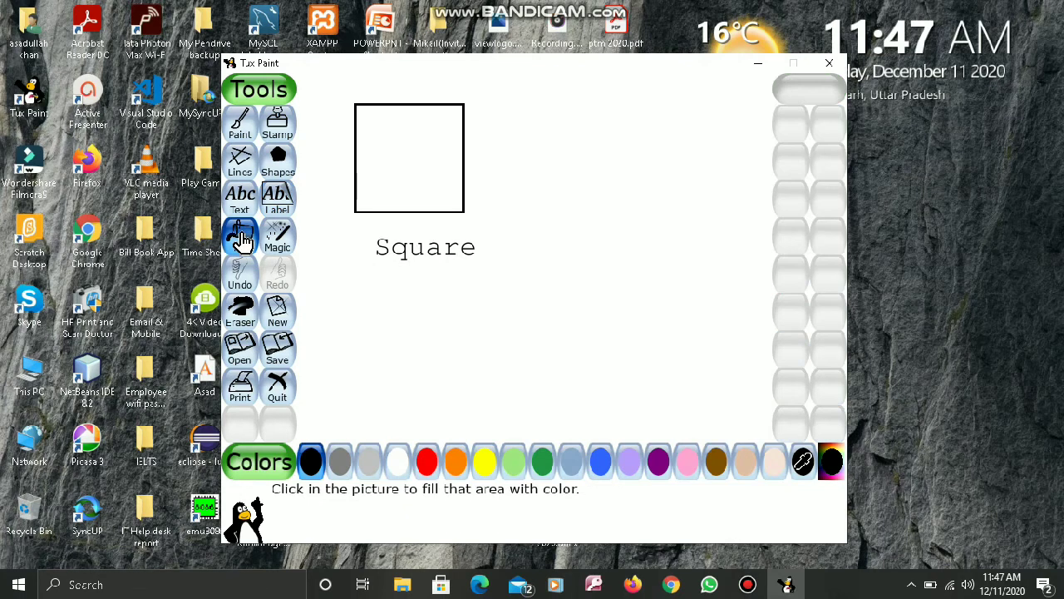
pyautogui.hotkey('ctrl', 'z')
pyautogui.hotkey('ctrl', 'z')
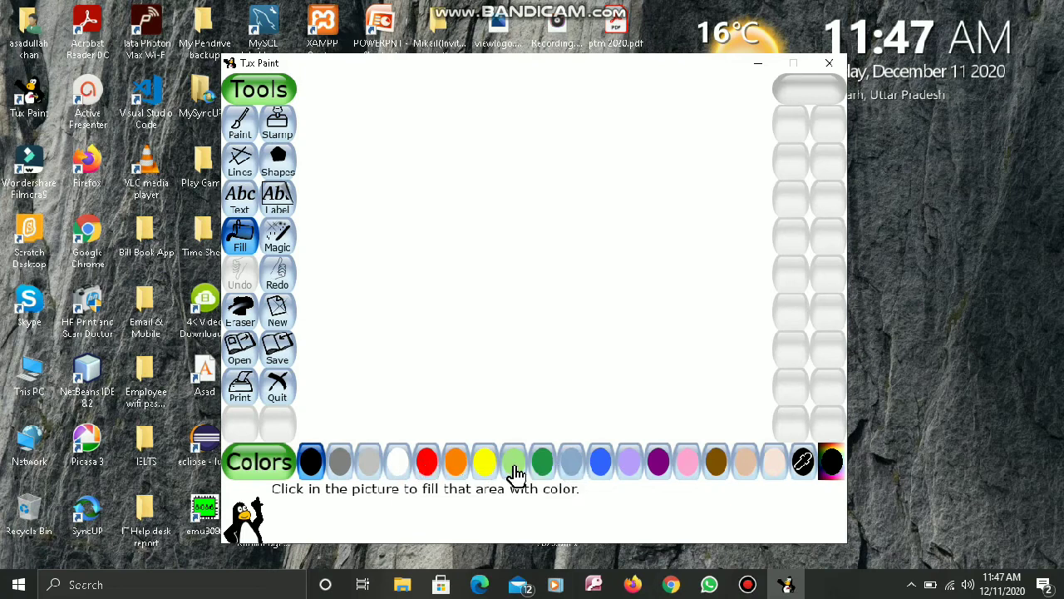
# Choose blue as the drawing color and fill the empty canvas with it, and undo the fill.
pyautogui.click(599, 464)
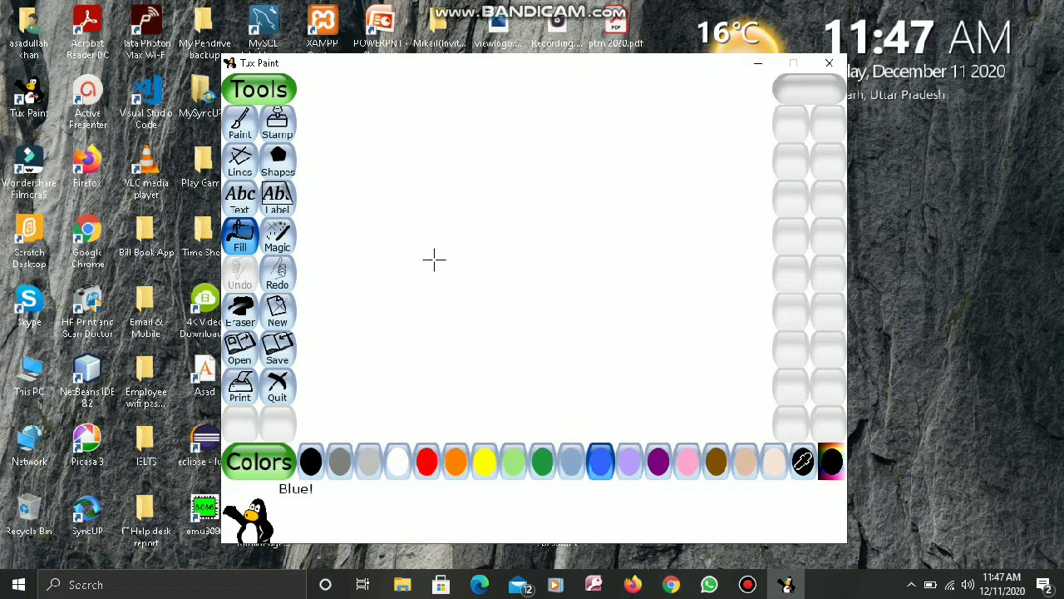
pyautogui.click(472, 243)
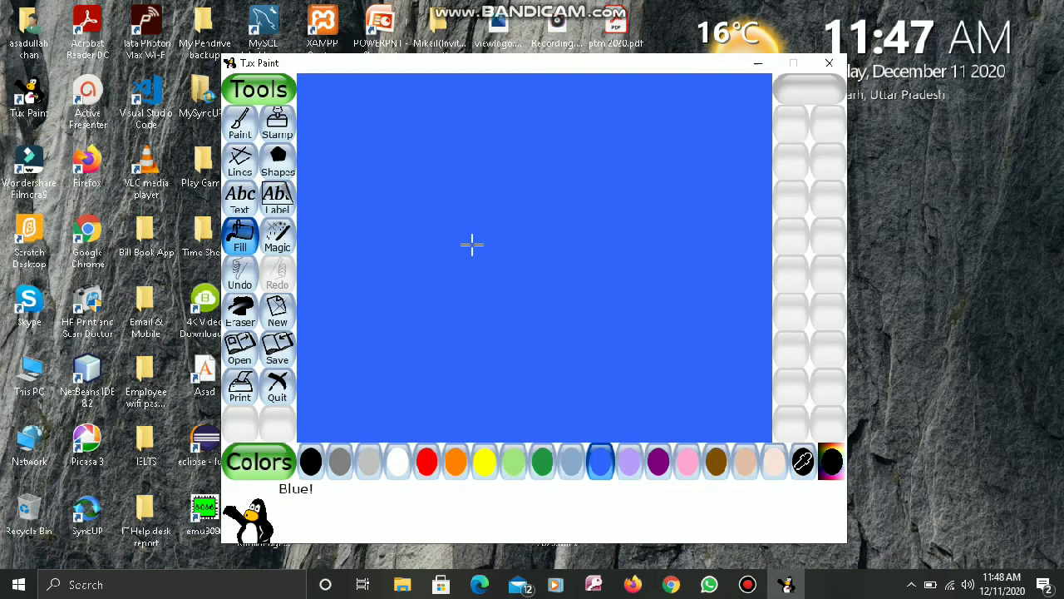
pyautogui.hotkey('ctrl', 'z')
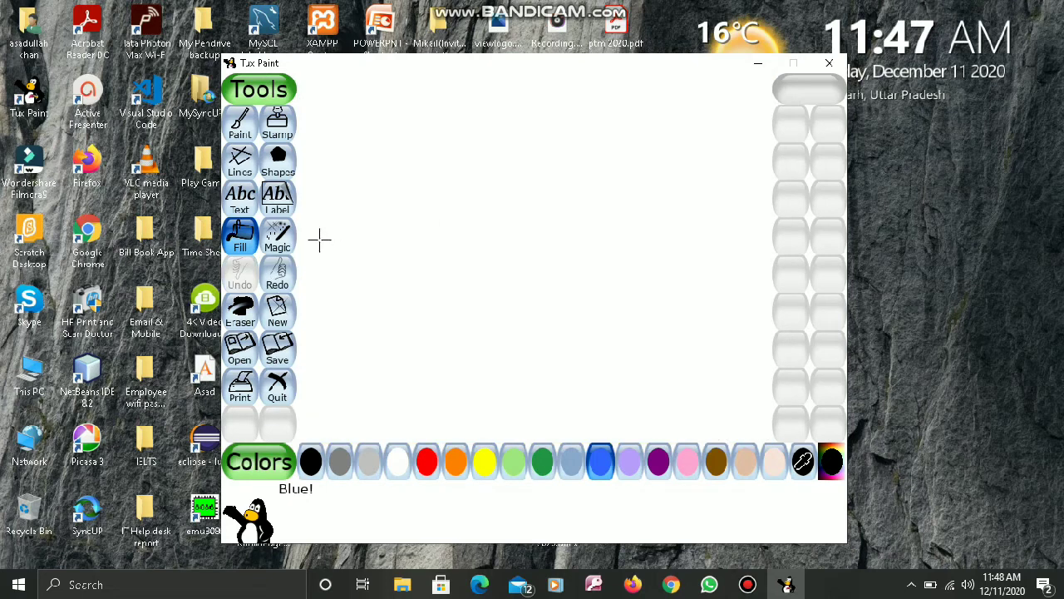
# Draw an upright, outlined blue square in the upper middle of the canvas with the Shapes tool.
pyautogui.click(278, 241)
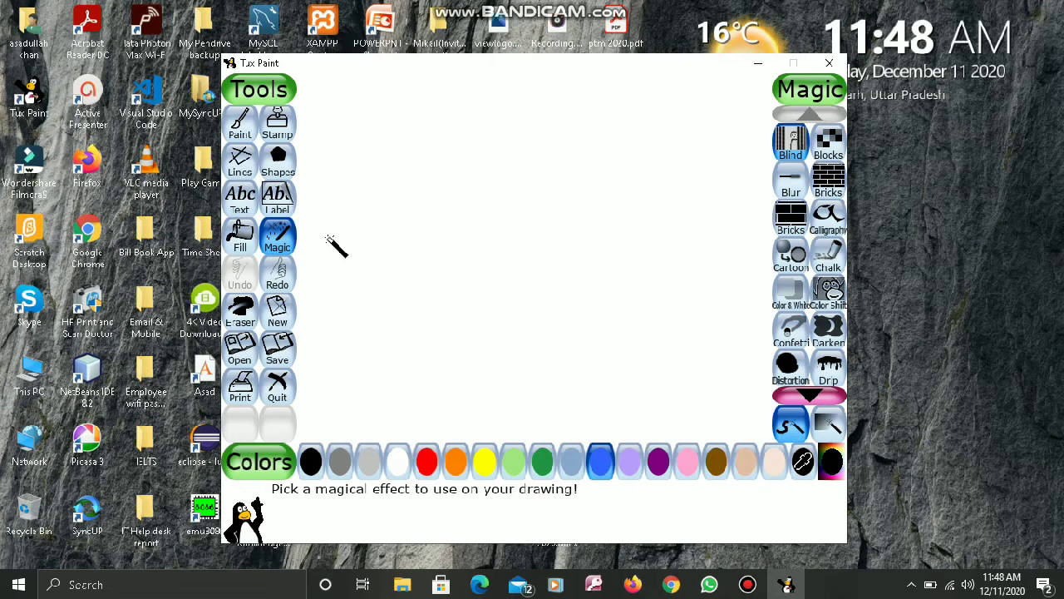
pyautogui.click(278, 156)
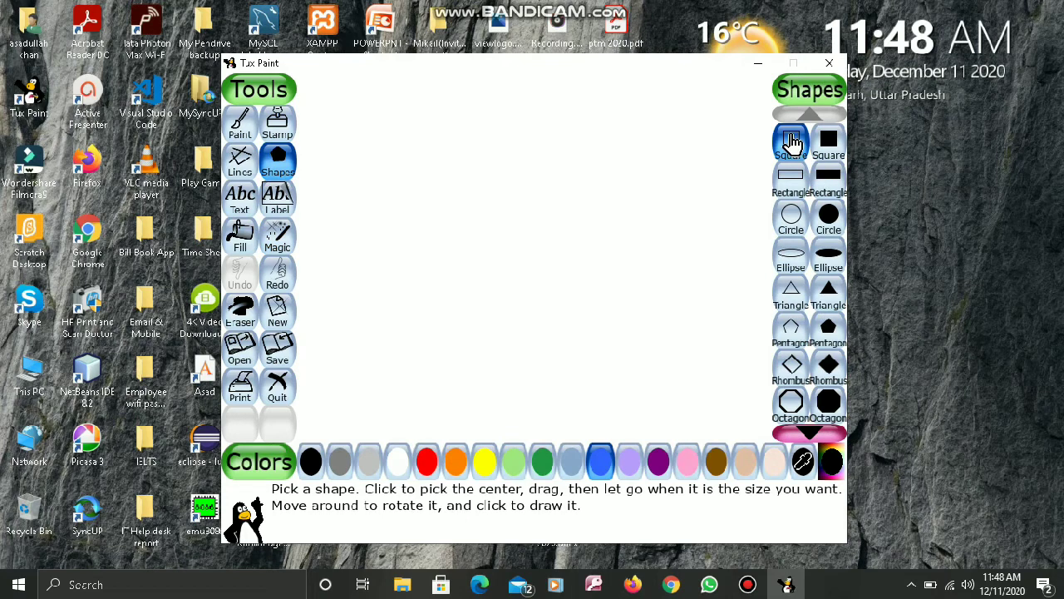
pyautogui.click(793, 143)
pyautogui.moveTo(480, 193); pyautogui.dragTo(546, 255)
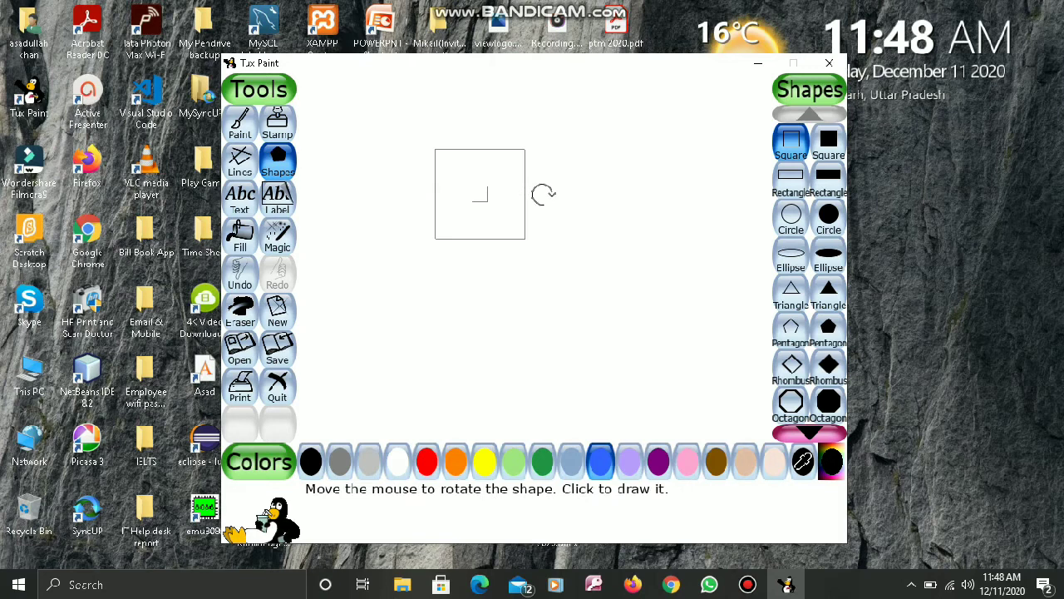
pyautogui.click(479, 224)
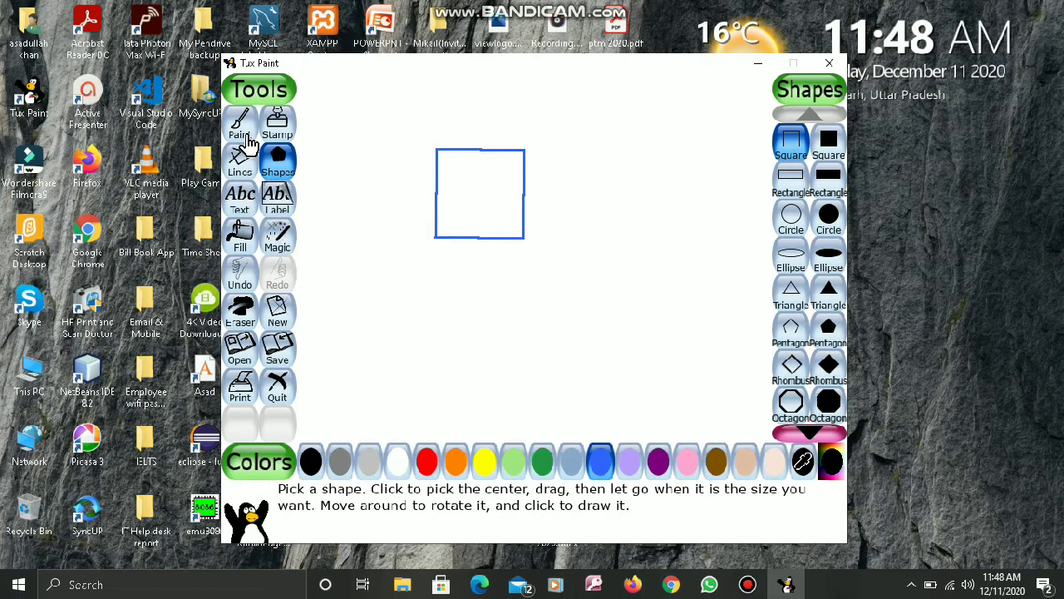
# Paint six separate gingerbread-man figures beside and below the blue square with the Paint tool's gingerbread-man brush.
pyautogui.click(246, 137)
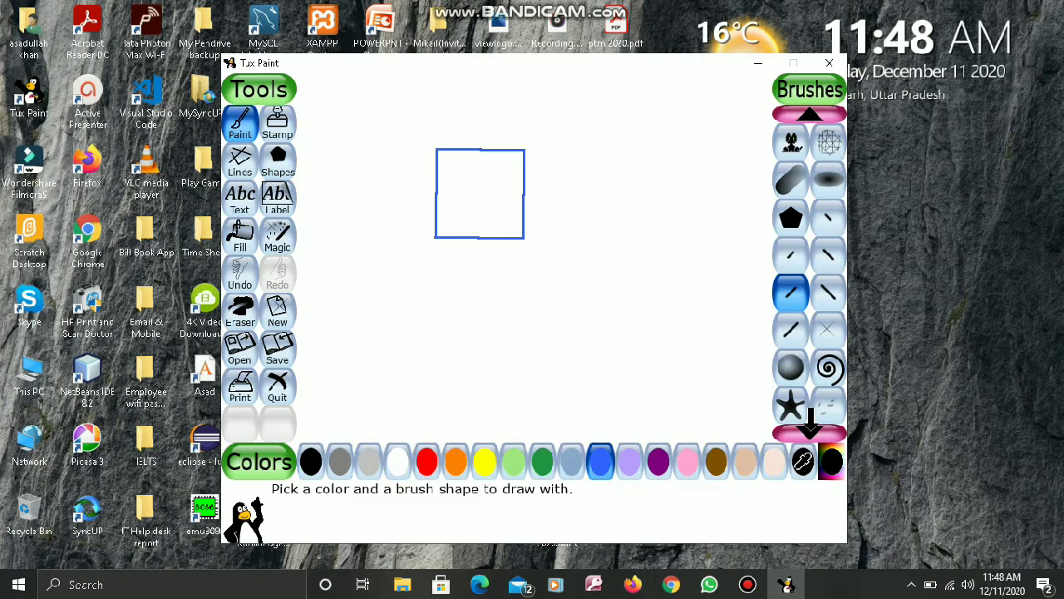
pyautogui.click(809, 426)
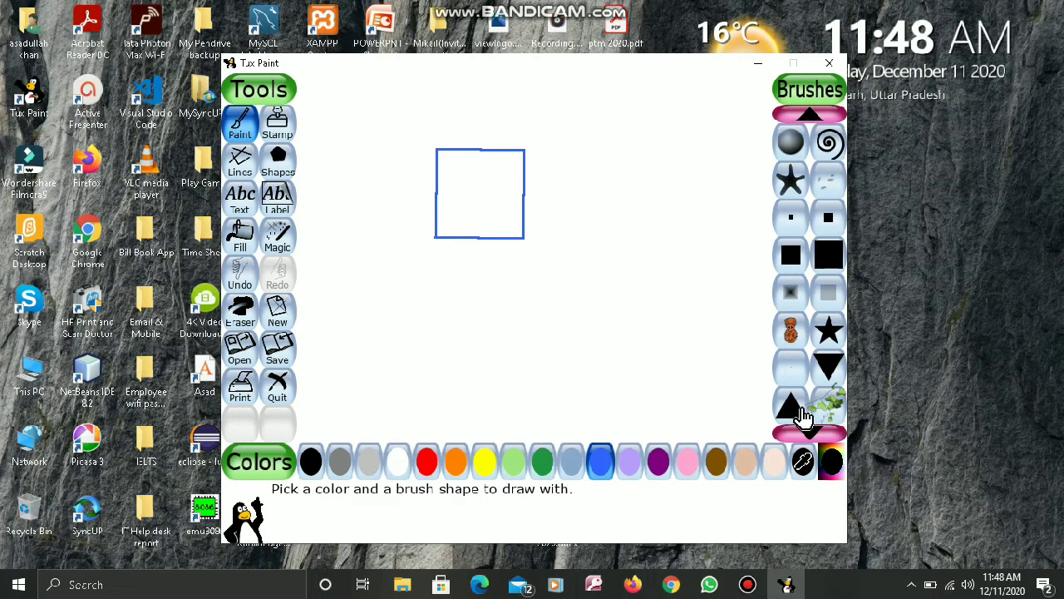
pyautogui.click(795, 341)
pyautogui.click(573, 213)
pyautogui.click(600, 211)
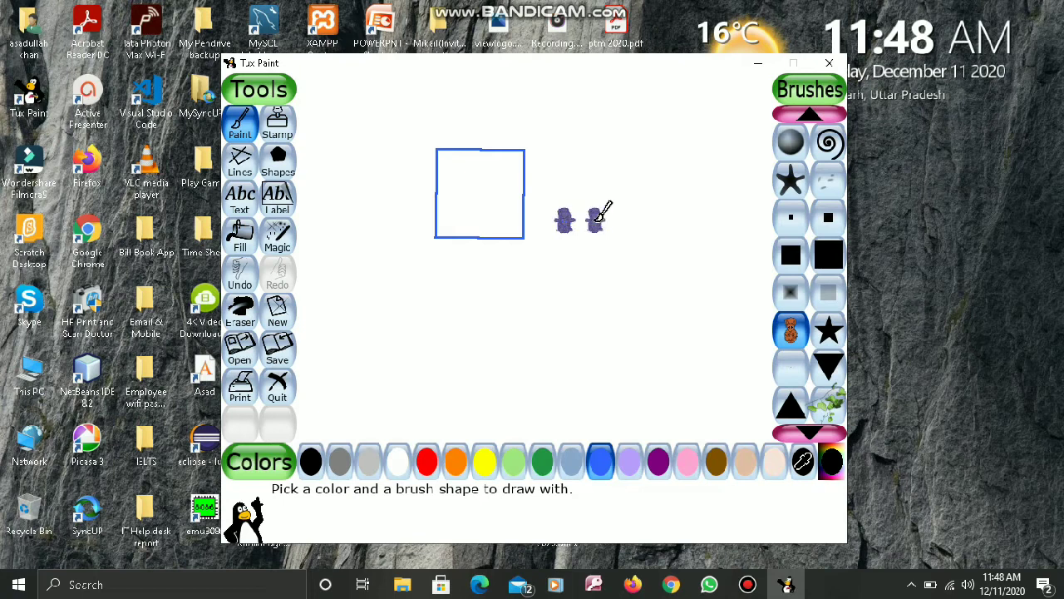
pyautogui.click(577, 252)
pyautogui.click(559, 262)
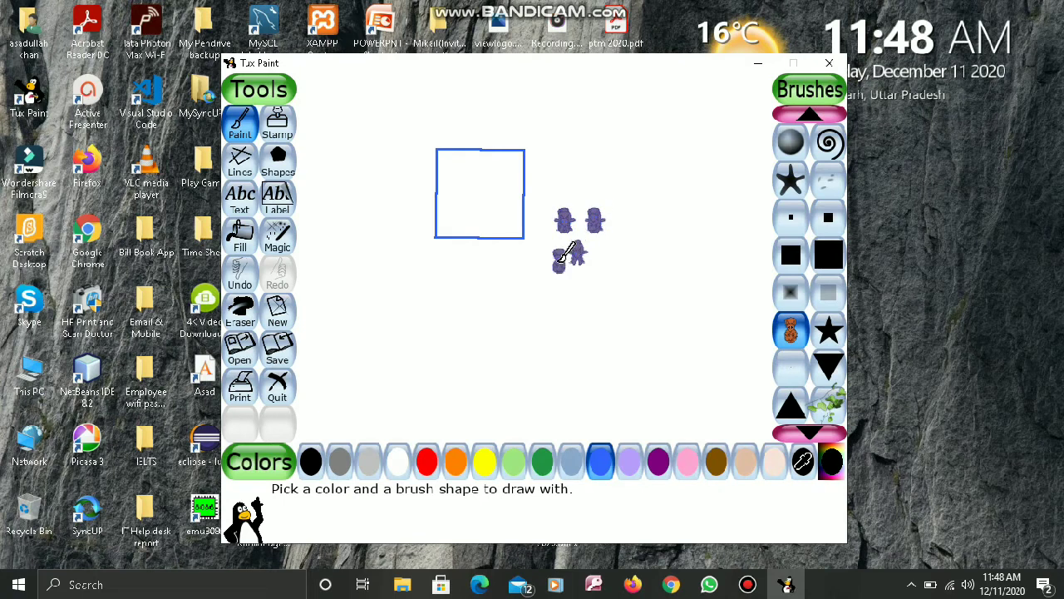
pyautogui.click(564, 305)
pyautogui.click(623, 239)
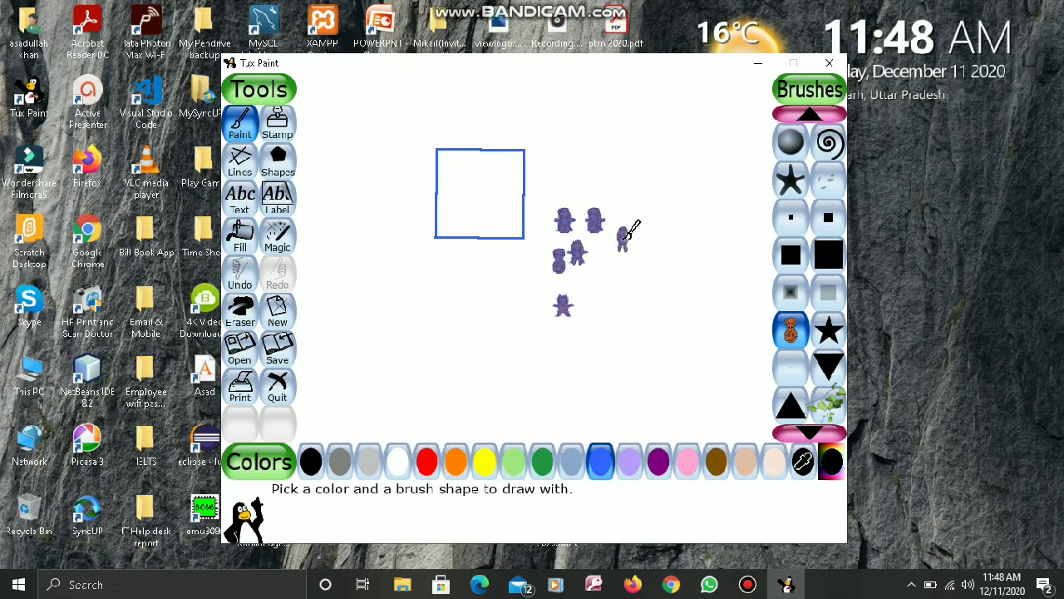
# Pull window blinds over the upper and lower parts of the picture with the Blind magic effect, and undo both.
pyautogui.click(282, 246)
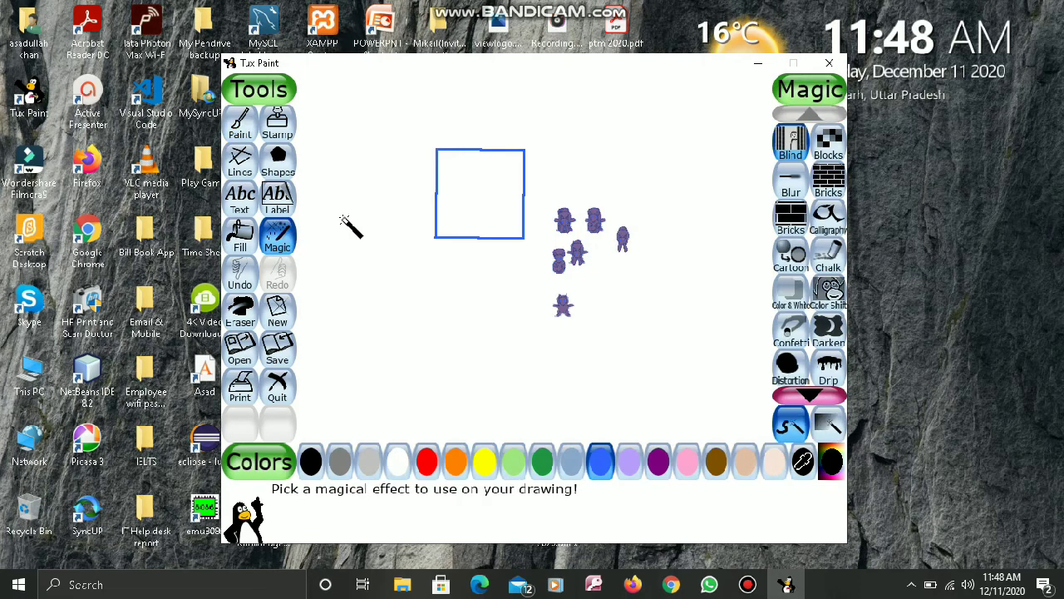
pyautogui.click(788, 145)
pyautogui.moveTo(379, 98); pyautogui.dragTo(430, 235)
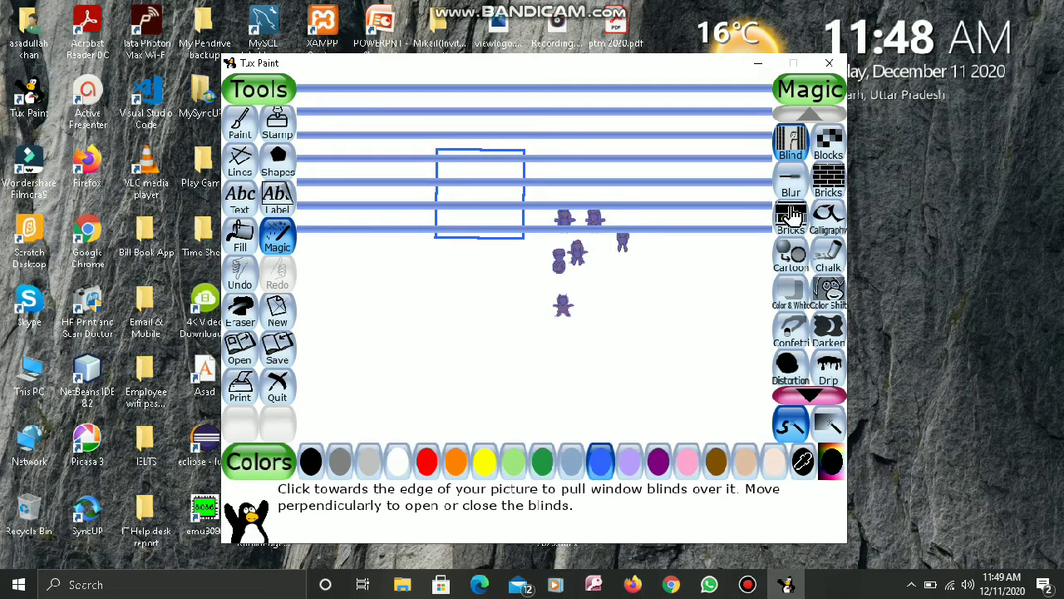
pyautogui.moveTo(378, 398); pyautogui.dragTo(396, 325)
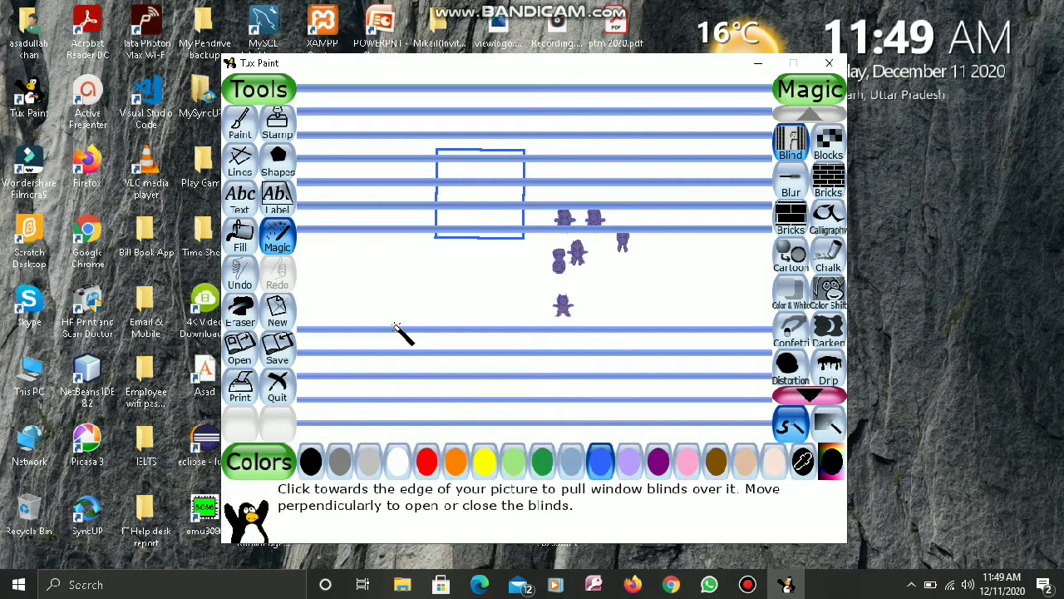
pyautogui.hotkey('ctrl', 'z')
pyautogui.hotkey('ctrl', 'z')
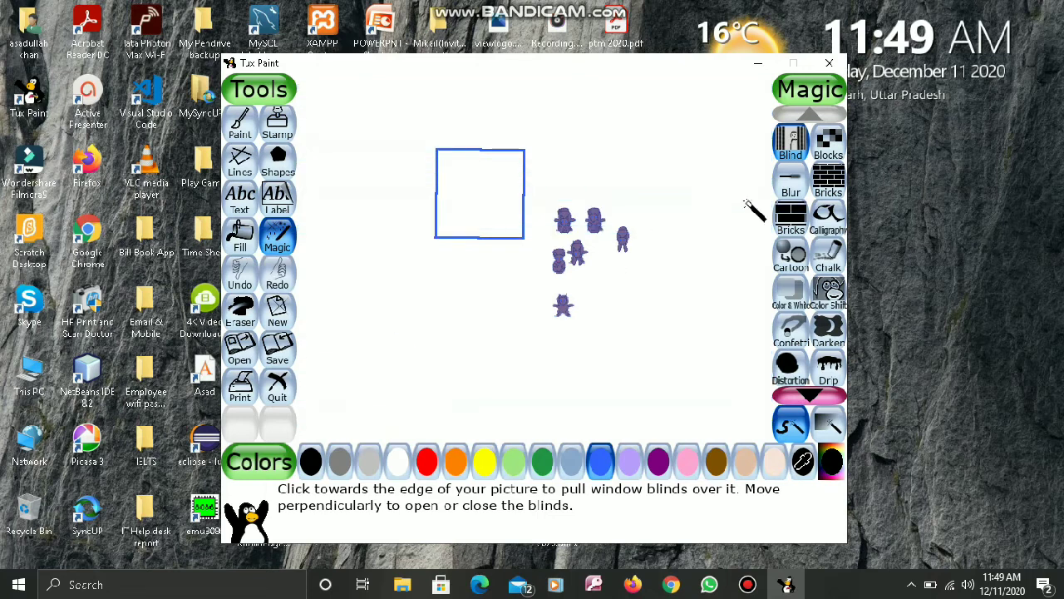
# Paint a border of small bricks around the square and the figures with the small Bricks magic effect.
pyautogui.click(828, 179)
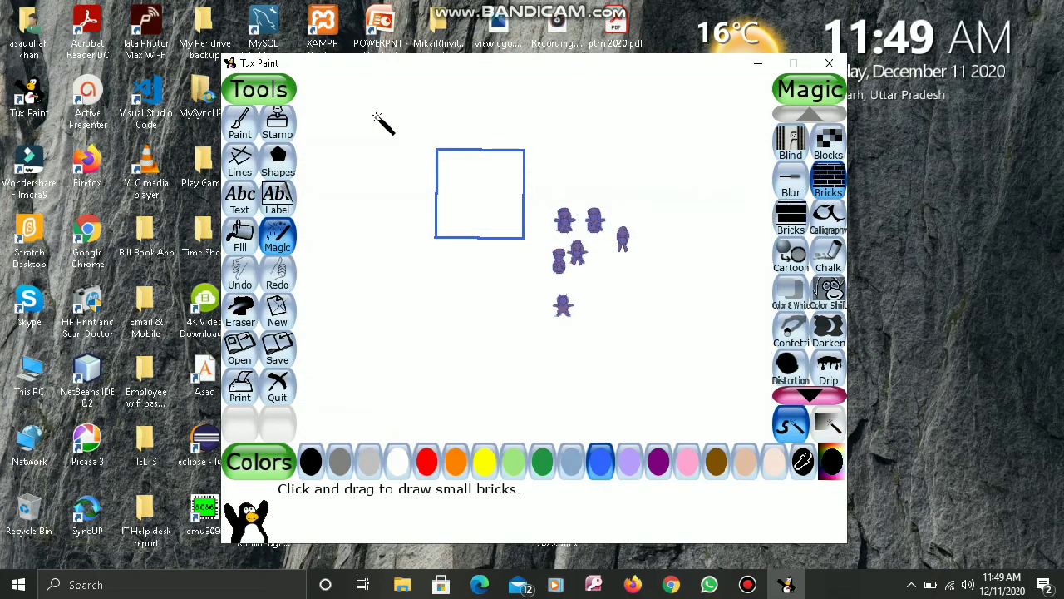
pyautogui.moveTo(379, 117)
pyautogui.mouseDown()
pyautogui.moveTo(405, 191)
pyautogui.moveTo(389, 220)
pyautogui.moveTo(358, 158)
pyautogui.moveTo(380, 168)
pyautogui.moveTo(384, 197)
pyautogui.moveTo(382, 179)
pyautogui.mouseUp()
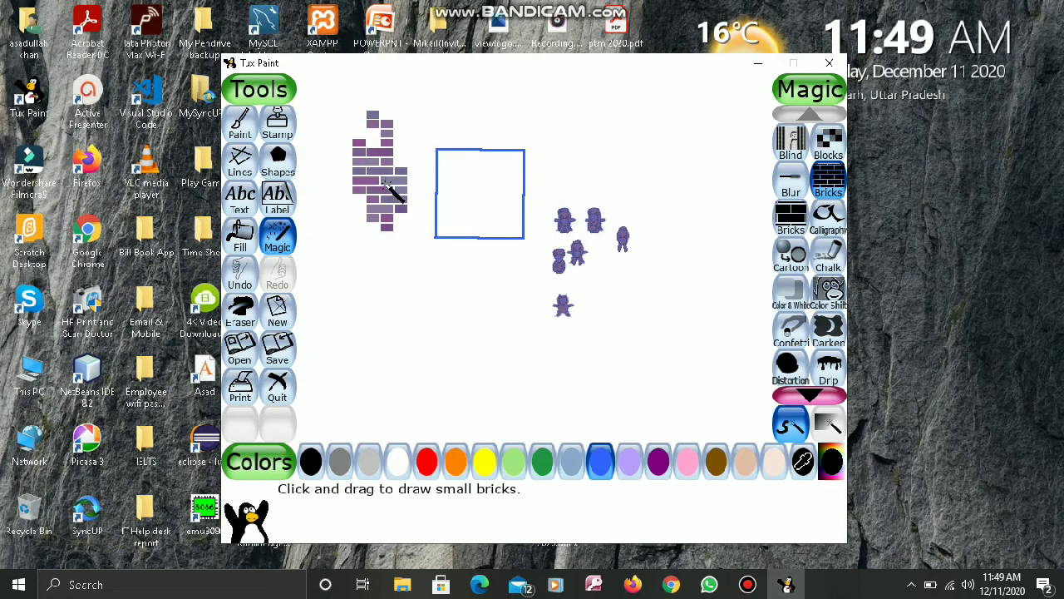
pyautogui.moveTo(341, 111)
pyautogui.mouseDown()
pyautogui.moveTo(767, 125)
pyautogui.moveTo(374, 147)
pyautogui.moveTo(548, 123)
pyautogui.moveTo(419, 127)
pyautogui.moveTo(384, 121)
pyautogui.moveTo(405, 110)
pyautogui.moveTo(423, 114)
pyautogui.moveTo(345, 114)
pyautogui.moveTo(375, 128)
pyautogui.mouseUp()
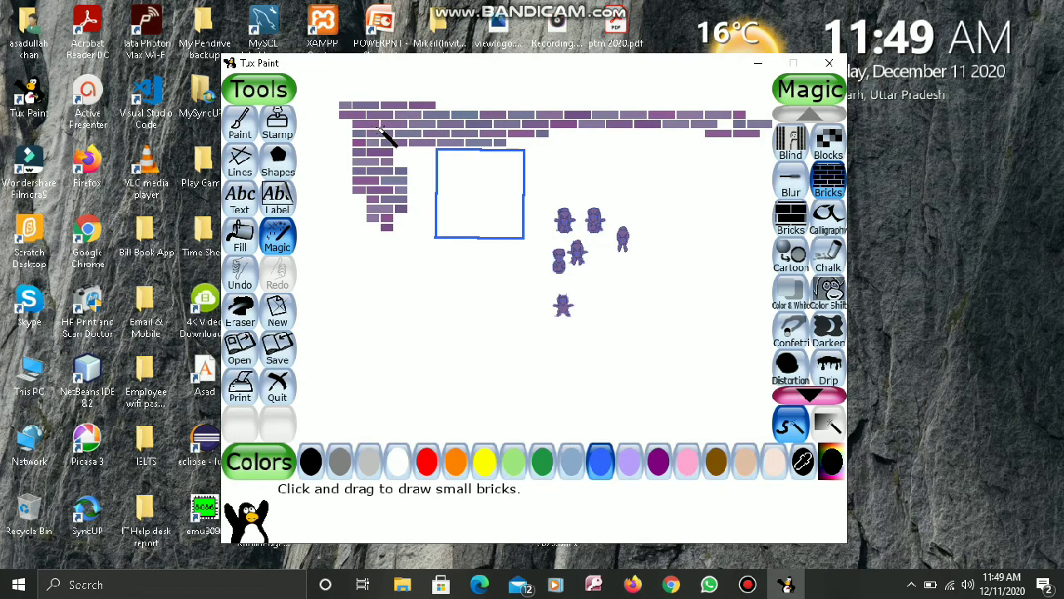
pyautogui.moveTo(340, 123)
pyautogui.mouseDown()
pyautogui.moveTo(349, 233)
pyautogui.moveTo(357, 117)
pyautogui.moveTo(348, 121)
pyautogui.moveTo(369, 396)
pyautogui.moveTo(715, 387)
pyautogui.moveTo(457, 387)
pyautogui.moveTo(397, 370)
pyautogui.moveTo(434, 388)
pyautogui.mouseUp()
pyautogui.moveTo(575, 380)
pyautogui.mouseDown()
pyautogui.moveTo(709, 353)
pyautogui.moveTo(715, 371)
pyautogui.moveTo(724, 350)
pyautogui.moveTo(711, 223)
pyautogui.moveTo(736, 116)
pyautogui.moveTo(756, 165)
pyautogui.moveTo(752, 310)
pyautogui.moveTo(742, 221)
pyautogui.moveTo(741, 369)
pyautogui.mouseUp()
pyautogui.moveTo(766, 311)
pyautogui.mouseDown()
pyautogui.moveTo(739, 373)
pyautogui.moveTo(744, 332)
pyautogui.moveTo(755, 347)
pyautogui.moveTo(741, 357)
pyautogui.mouseUp()
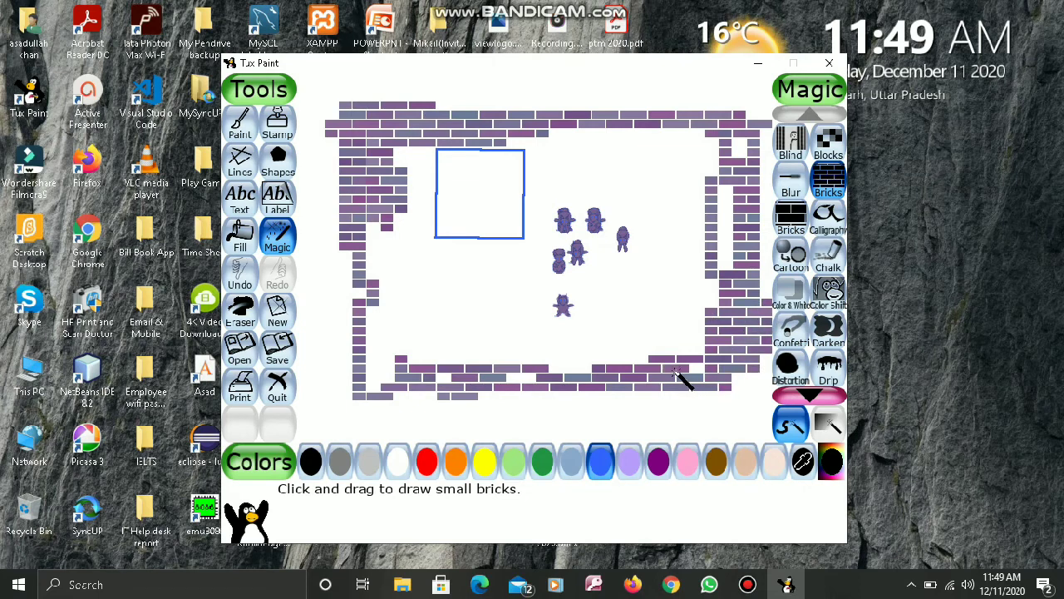
pyautogui.moveTo(352, 264)
pyautogui.mouseDown()
pyautogui.moveTo(364, 349)
pyautogui.moveTo(341, 407)
pyautogui.moveTo(336, 320)
pyautogui.moveTo(371, 227)
pyautogui.moveTo(369, 383)
pyautogui.mouseUp()
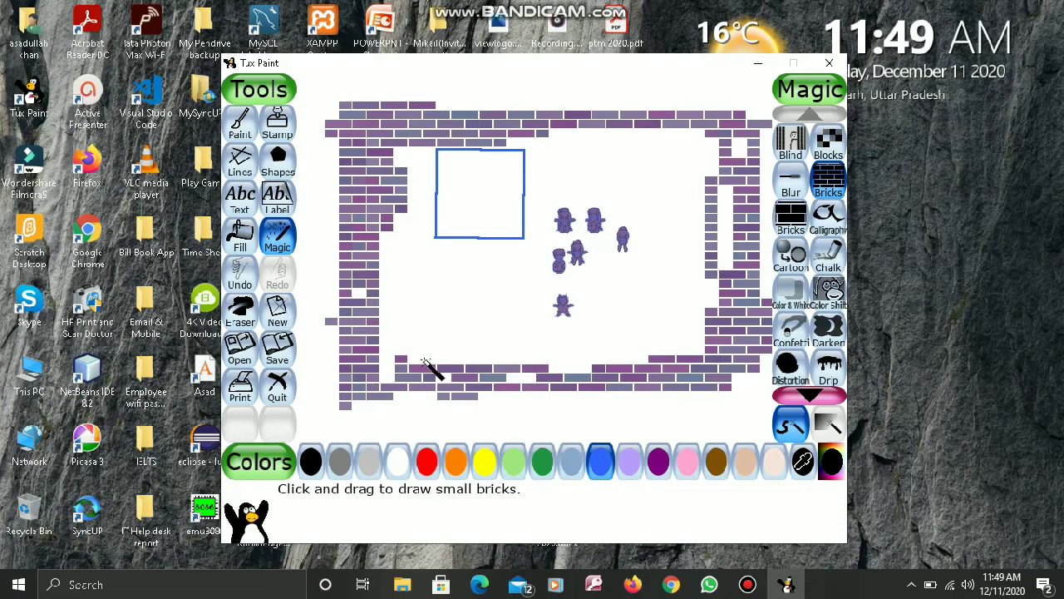
# Undo the brick border and all gingerbread figures, stepping back to the blue square alone.
pyautogui.click(240, 281)
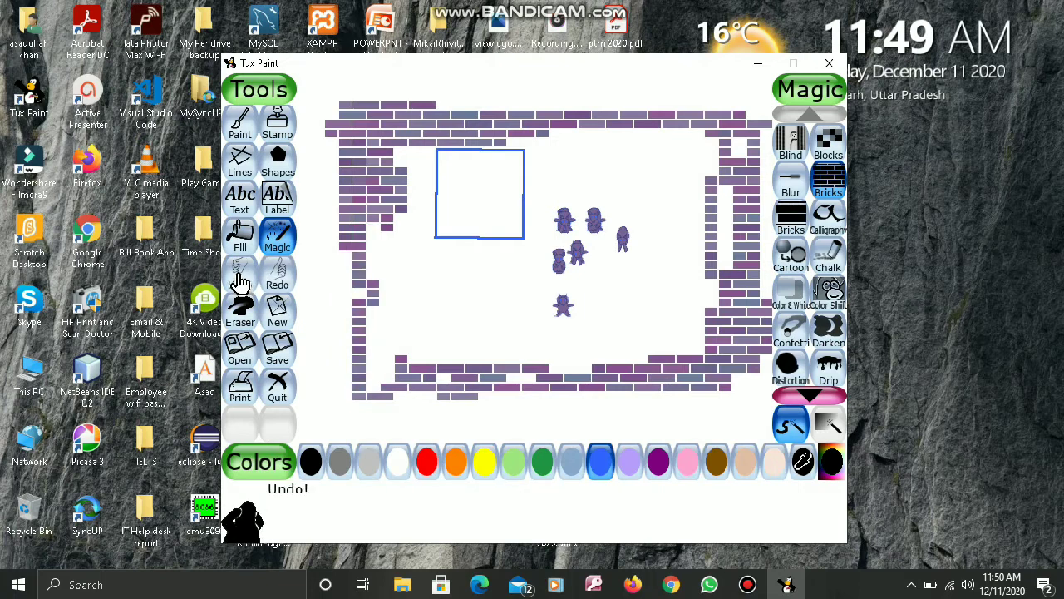
pyautogui.click(239, 281)
pyautogui.click(240, 281)
pyautogui.click(240, 281)
pyautogui.click(240, 282)
pyautogui.click(240, 281)
pyautogui.click(239, 281)
pyautogui.click(239, 281)
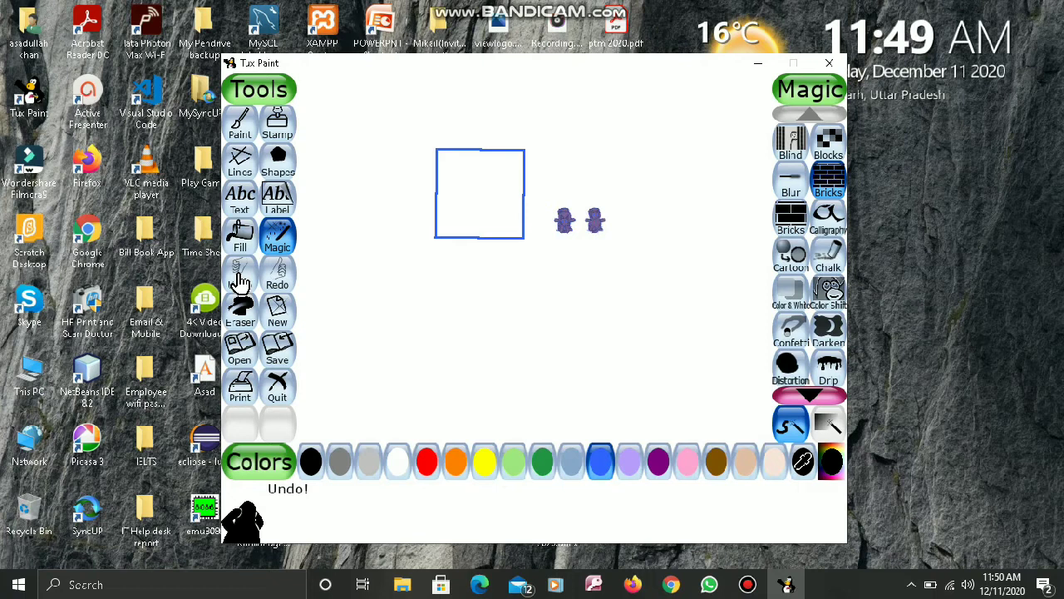
pyautogui.click(239, 281)
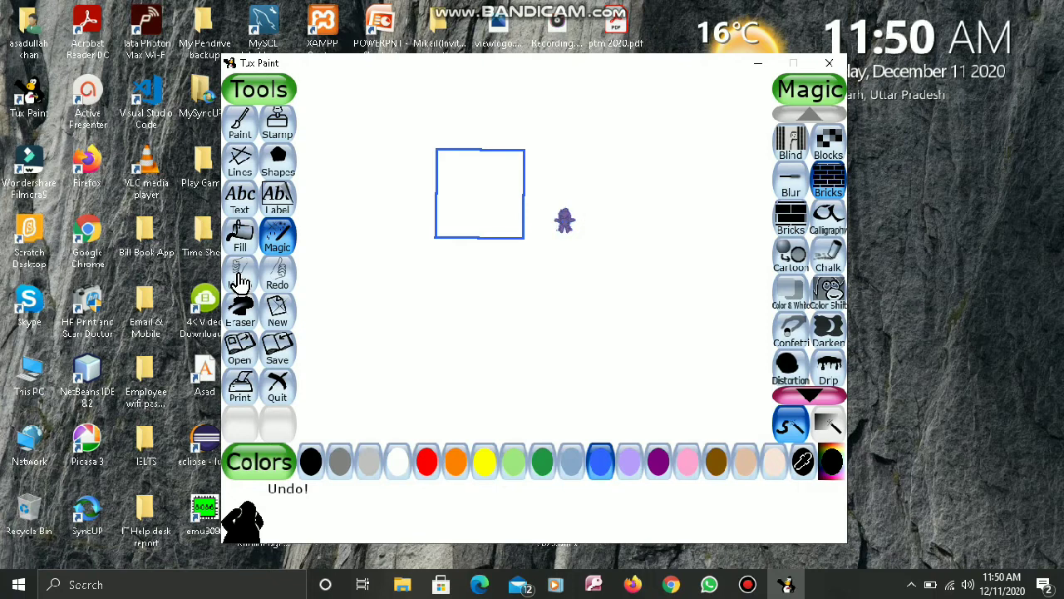
pyautogui.click(239, 281)
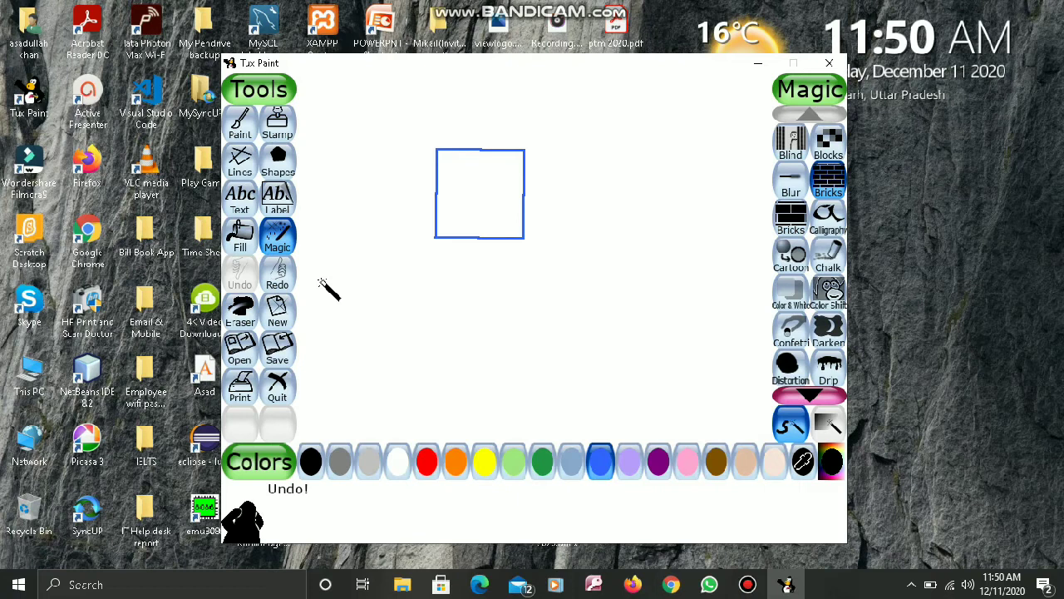
# Redo the undone gingerbread figures and the small-brick border.
pyautogui.click(278, 277)
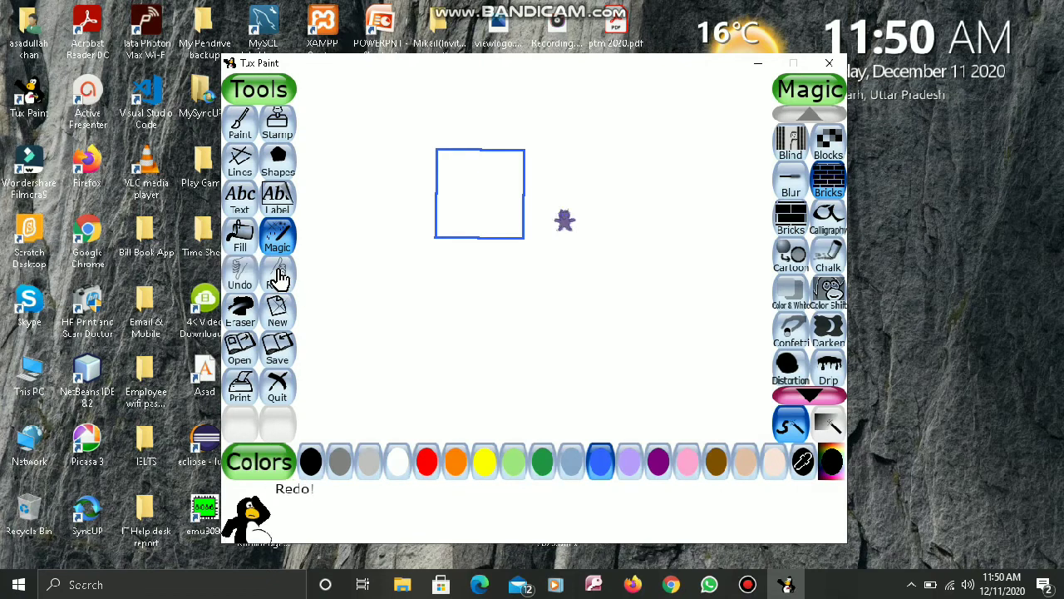
pyautogui.click(279, 277)
pyautogui.click(280, 277)
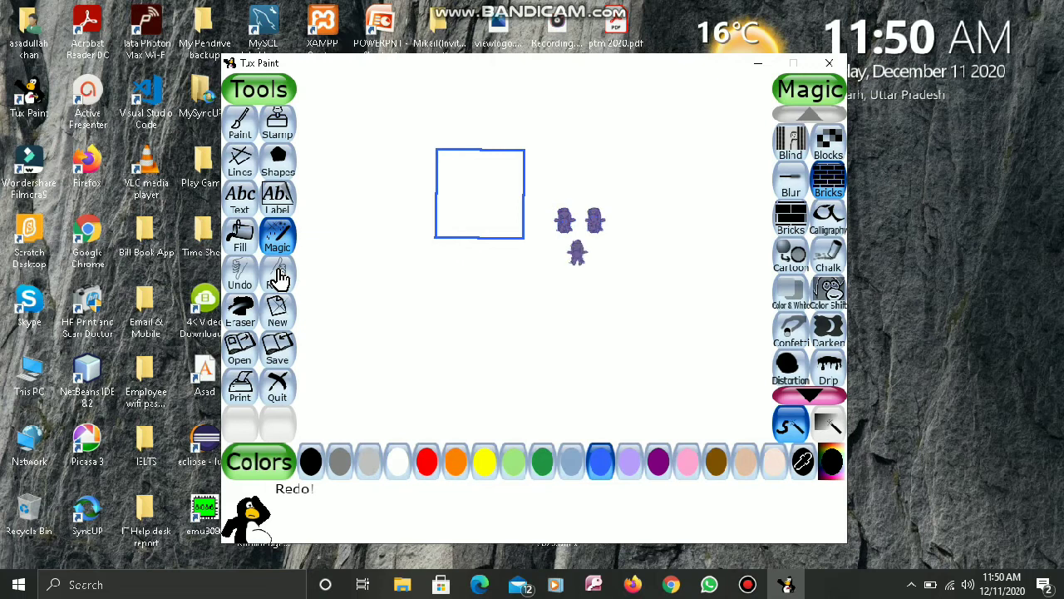
pyautogui.click(279, 277)
pyautogui.click(279, 277)
pyautogui.click(280, 277)
pyautogui.click(280, 277)
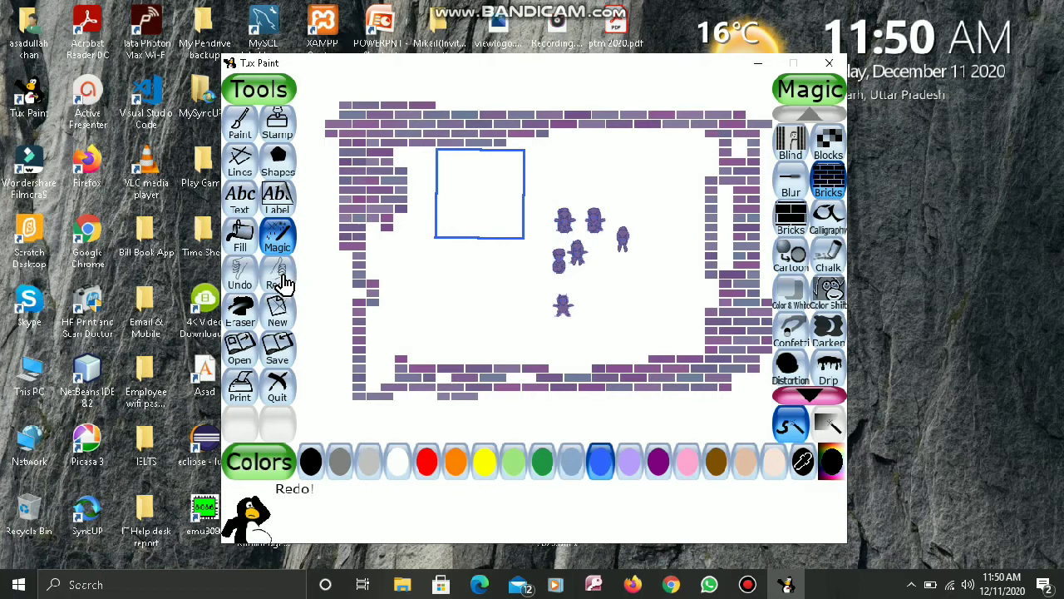
# Erase the entire picture with the largest square eraser, and start a new white drawing without saving the old one.
pyautogui.click(241, 323)
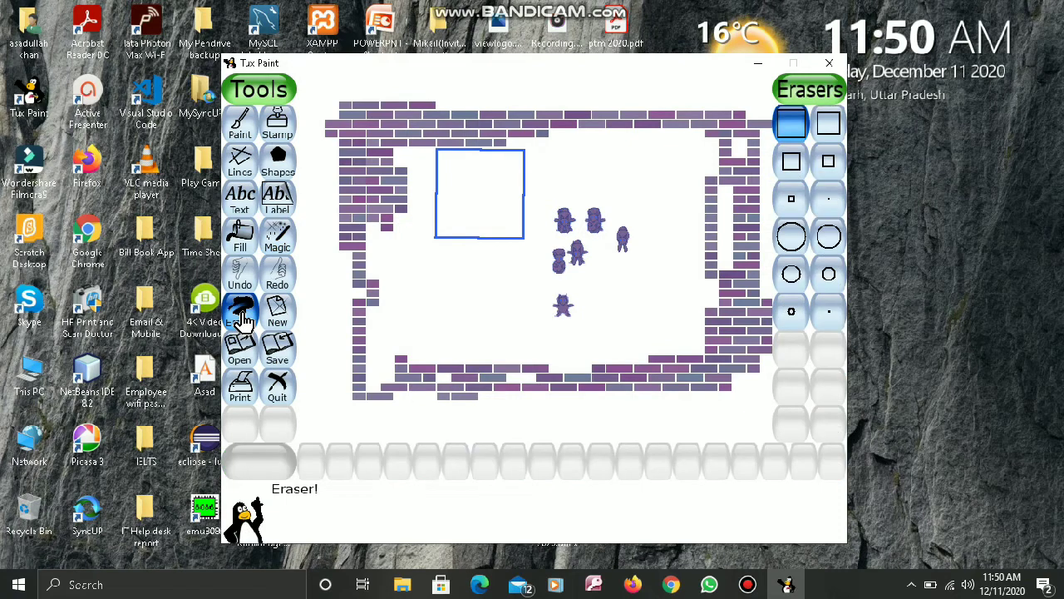
pyautogui.moveTo(377, 271)
pyautogui.mouseDown()
pyautogui.moveTo(379, 201)
pyautogui.moveTo(485, 308)
pyautogui.moveTo(404, 305)
pyautogui.moveTo(386, 281)
pyautogui.moveTo(397, 416)
pyautogui.moveTo(513, 390)
pyautogui.moveTo(679, 385)
pyautogui.moveTo(729, 359)
pyautogui.moveTo(745, 314)
pyautogui.moveTo(727, 157)
pyautogui.moveTo(621, 188)
pyautogui.moveTo(597, 281)
pyautogui.moveTo(581, 276)
pyautogui.moveTo(559, 179)
pyautogui.moveTo(539, 188)
pyautogui.moveTo(451, 150)
pyautogui.moveTo(364, 147)
pyautogui.moveTo(549, 147)
pyautogui.moveTo(621, 129)
pyautogui.mouseUp()
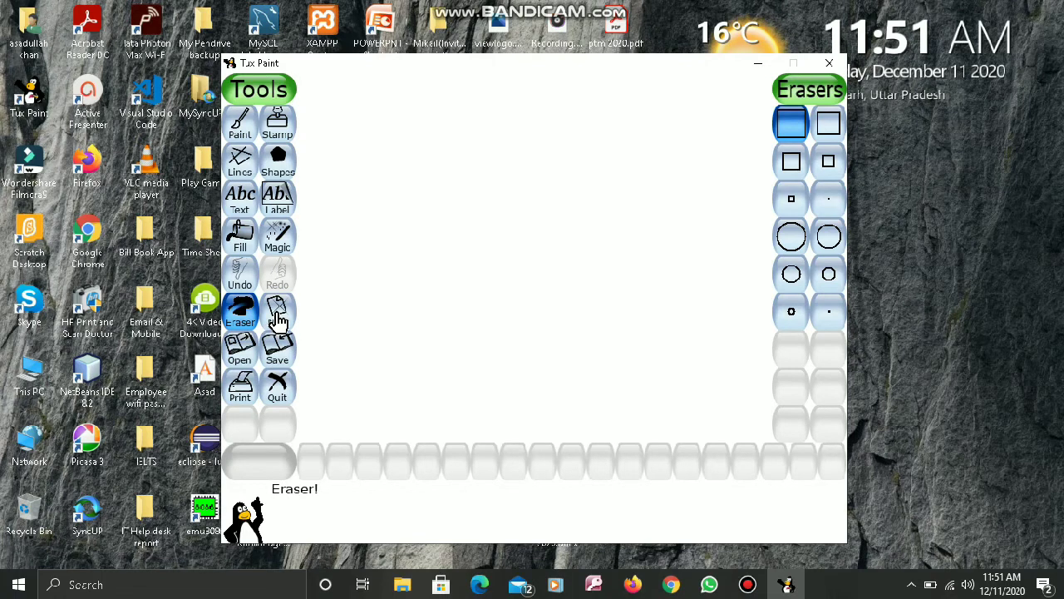
pyautogui.click(278, 317)
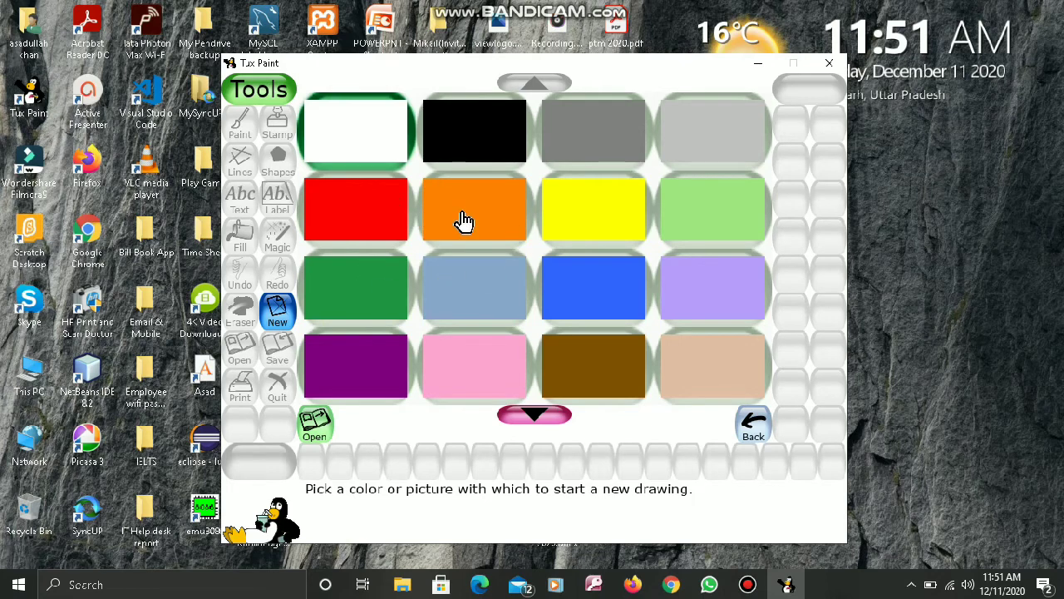
pyautogui.click(369, 144)
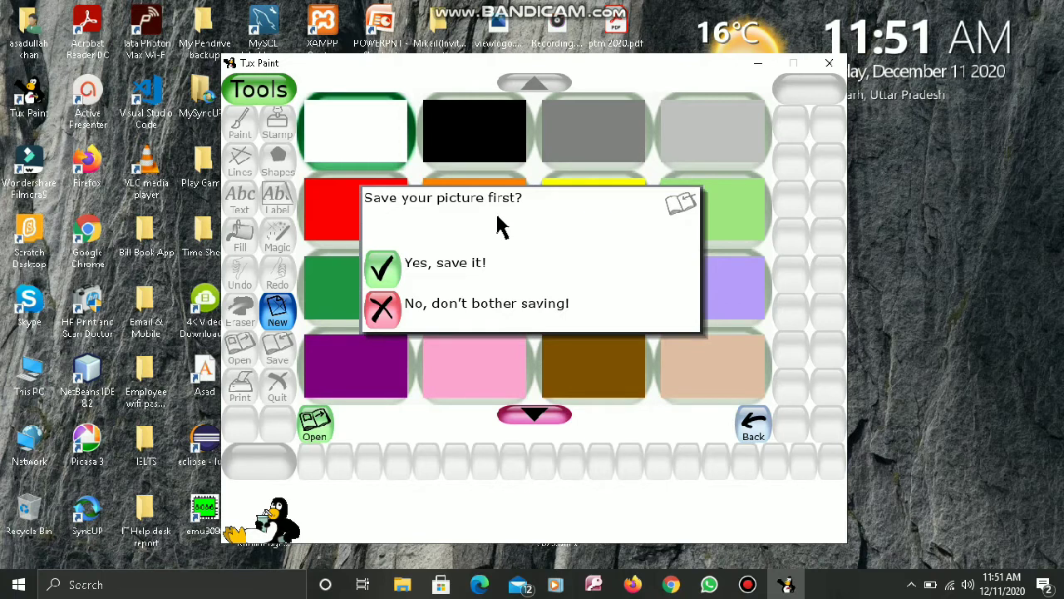
pyautogui.click(384, 311)
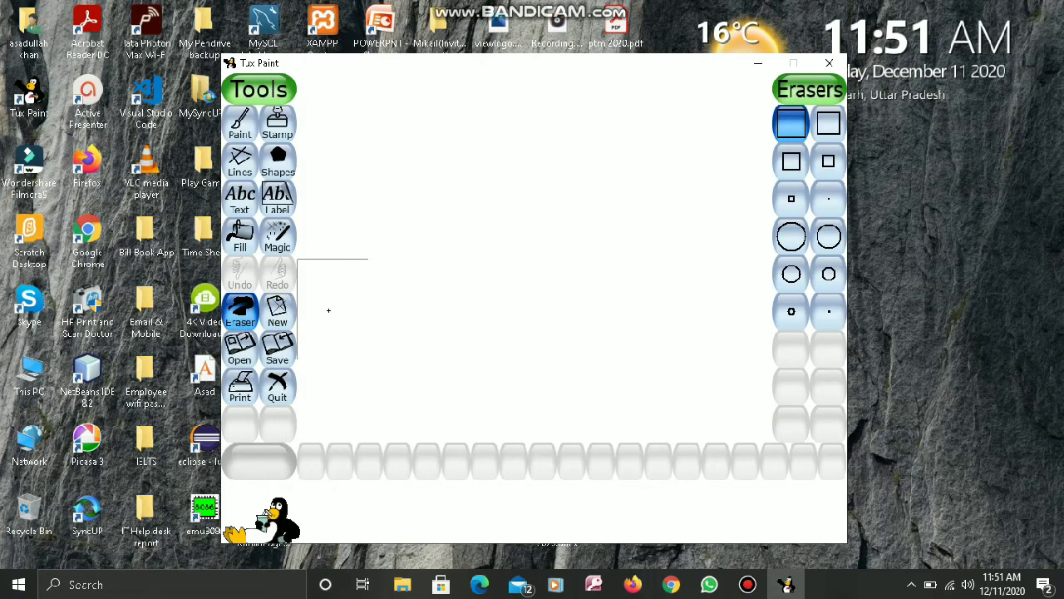
# Paint a horizontal band of three rows of large bricks across the canvas with the large Bricks magic effect.
pyautogui.click(244, 121)
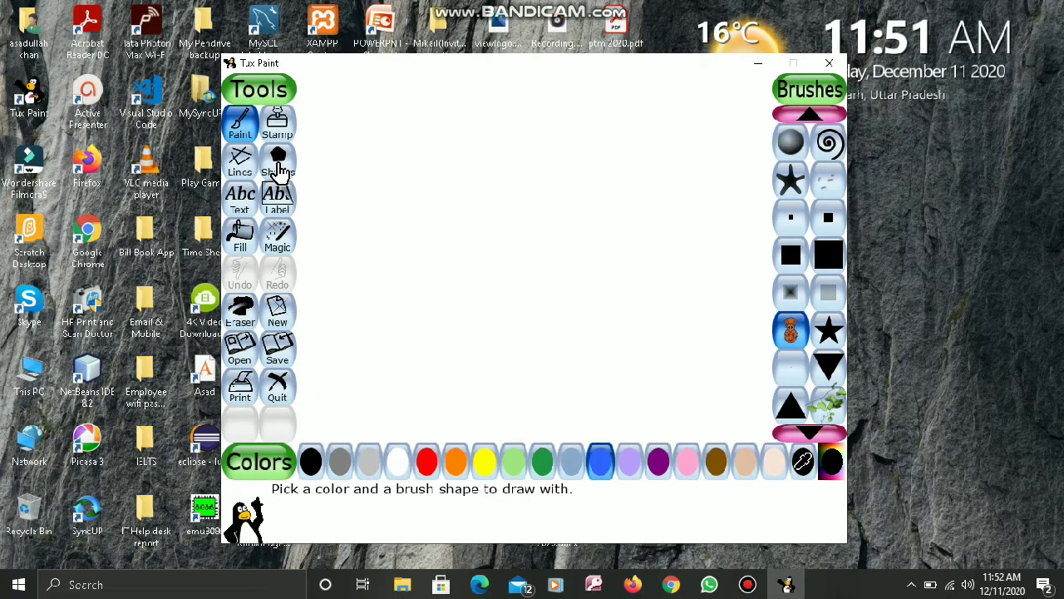
pyautogui.click(281, 237)
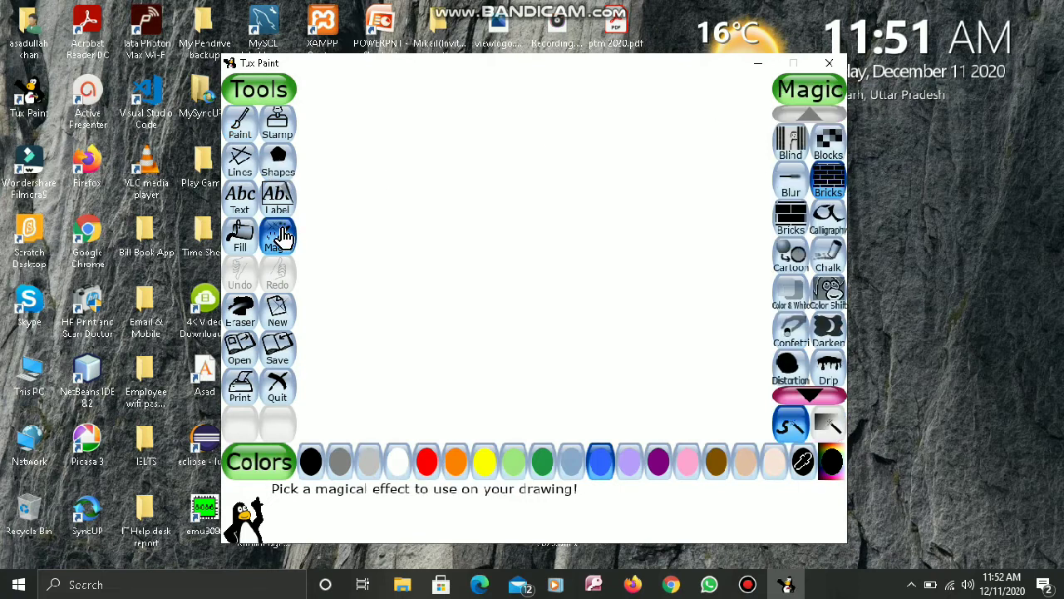
pyautogui.click(792, 219)
pyautogui.moveTo(366, 196)
pyautogui.mouseDown()
pyautogui.moveTo(622, 238)
pyautogui.moveTo(516, 225)
pyautogui.moveTo(388, 235)
pyautogui.moveTo(359, 215)
pyautogui.moveTo(401, 200)
pyautogui.moveTo(553, 212)
pyautogui.moveTo(526, 190)
pyautogui.moveTo(663, 217)
pyautogui.moveTo(614, 224)
pyautogui.moveTo(596, 212)
pyautogui.moveTo(459, 199)
pyautogui.mouseUp()
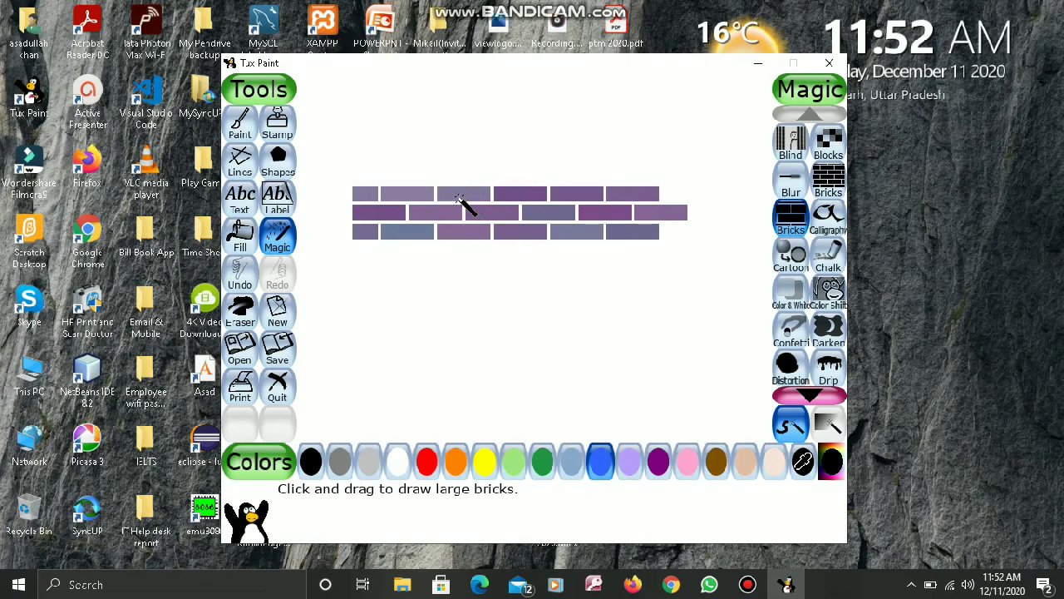
# Save the brick drawing and reopen it from the saved pictures.
pyautogui.moveTo(613, 7)
pyautogui.click(286, 356)
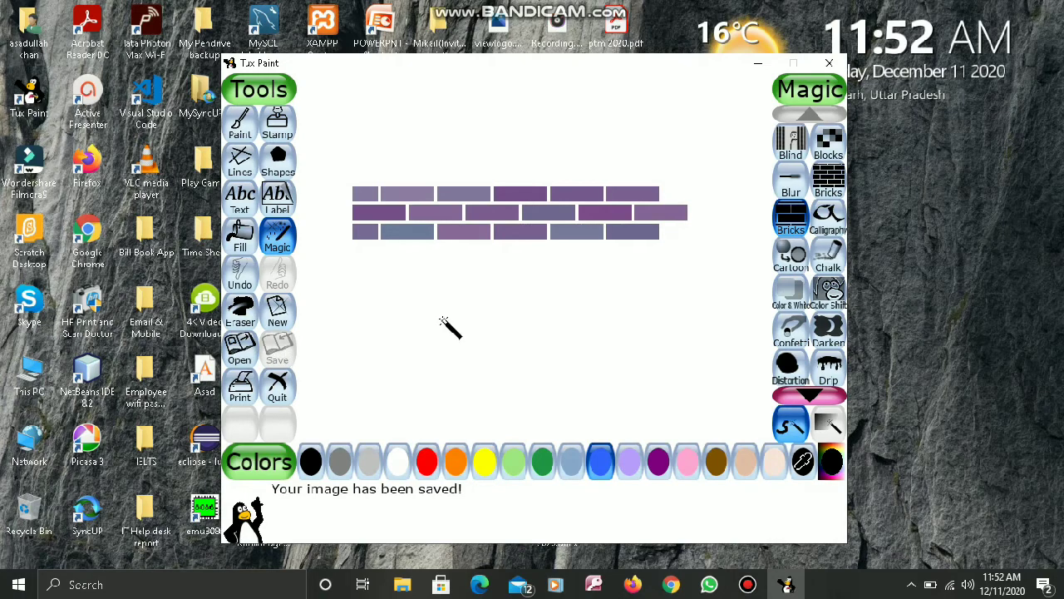
pyautogui.click(241, 351)
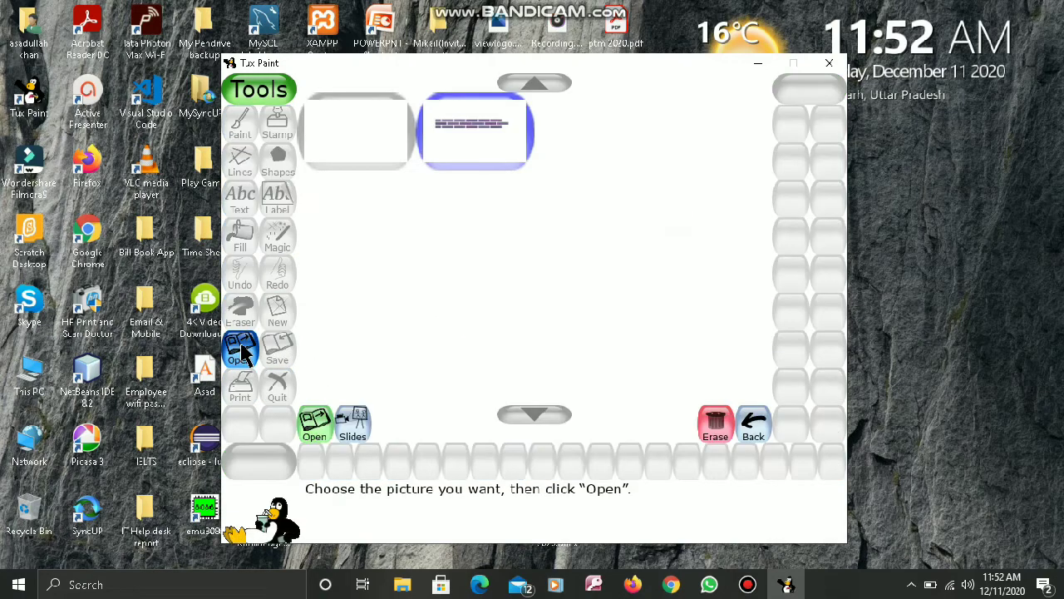
pyautogui.click(471, 148)
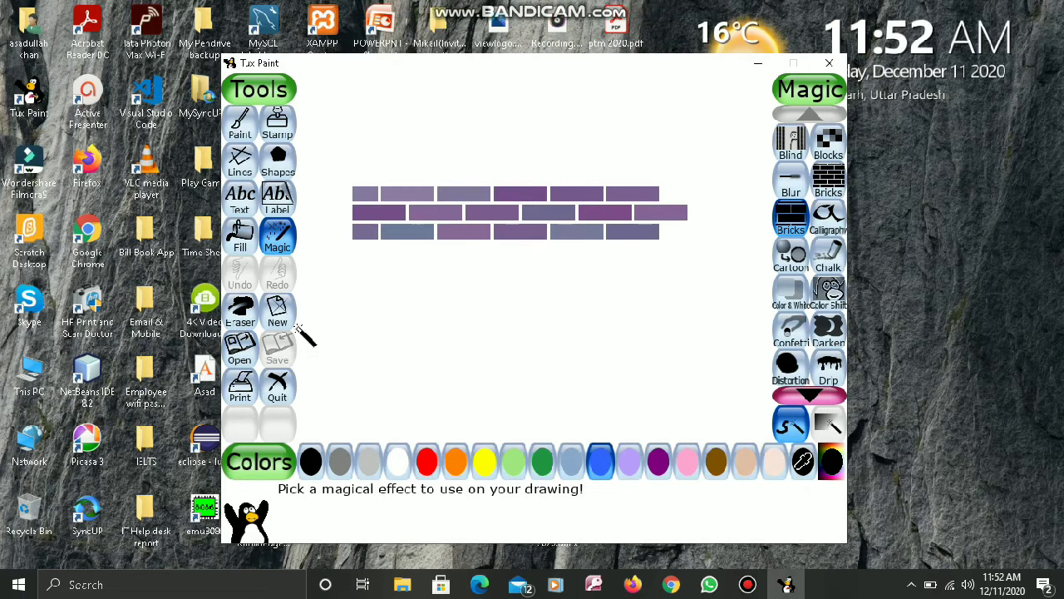
# Call up the print confirmation for the brick picture and decline it, and quit the program, confirming the exit.
pyautogui.click(245, 401)
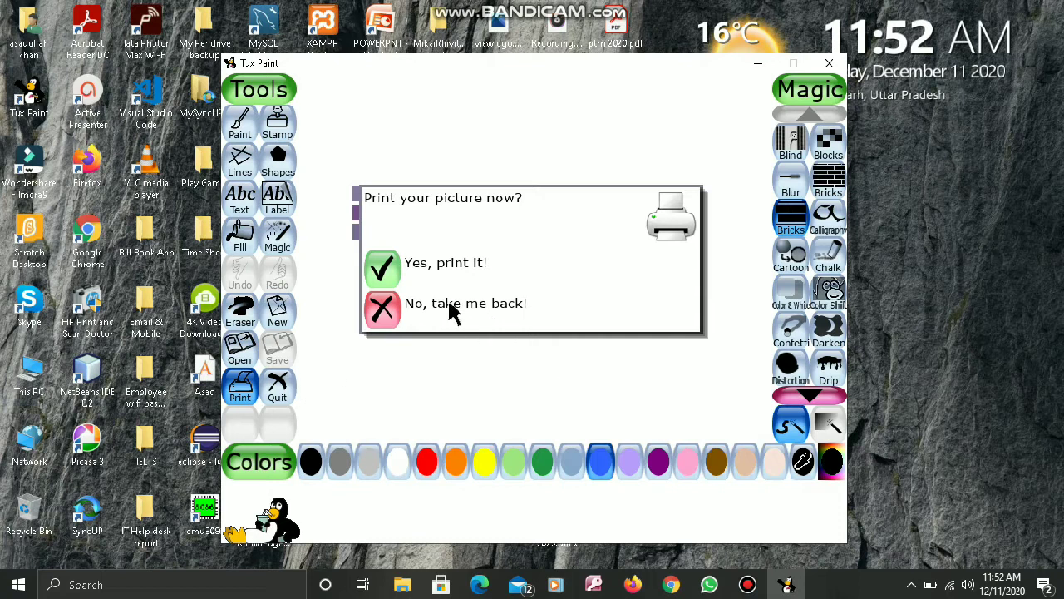
pyautogui.click(385, 309)
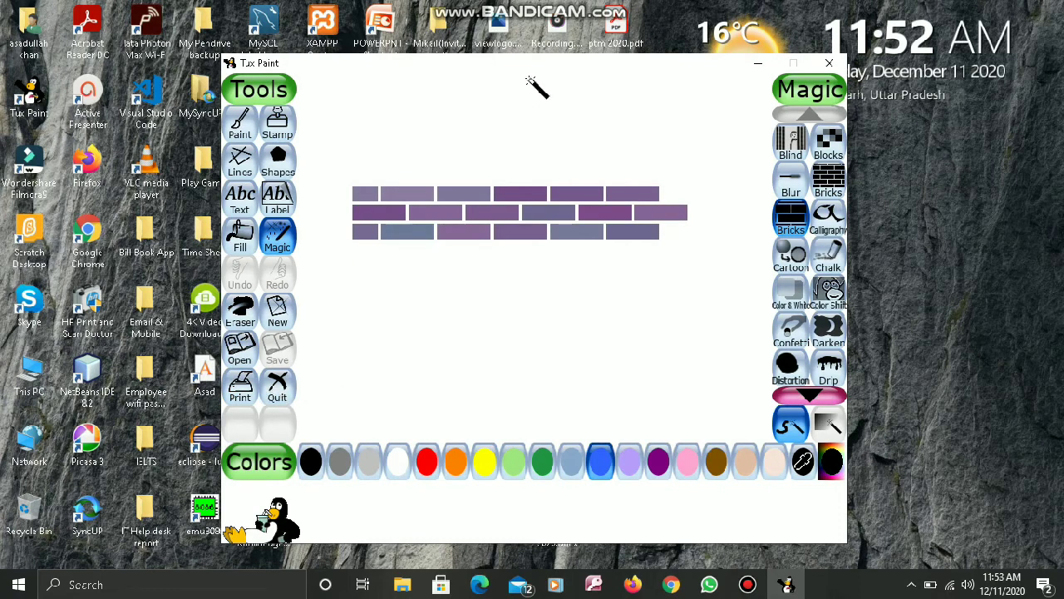
pyautogui.moveTo(604, 6)
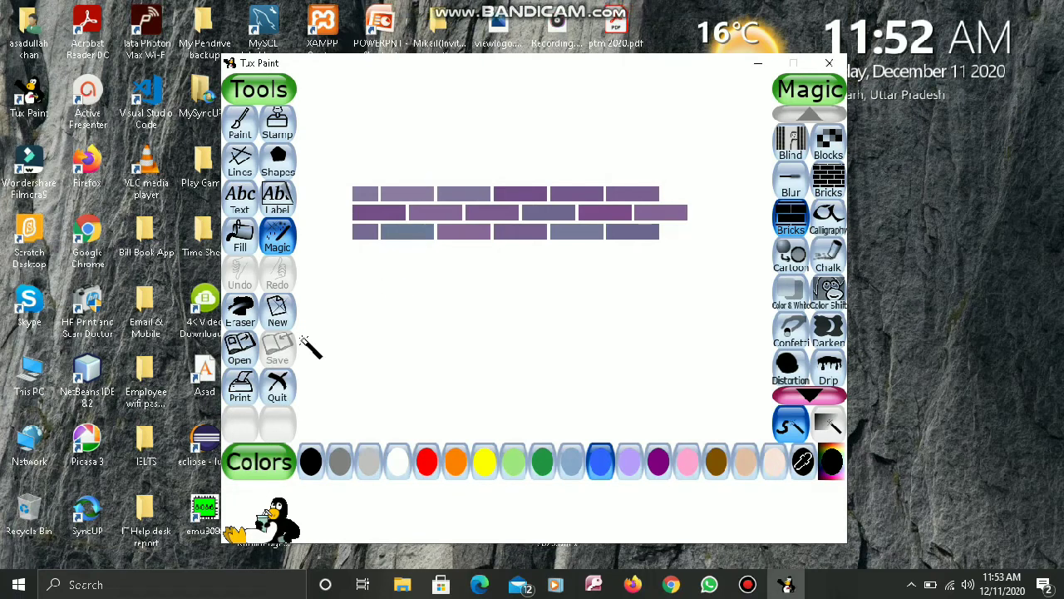
pyautogui.click(277, 395)
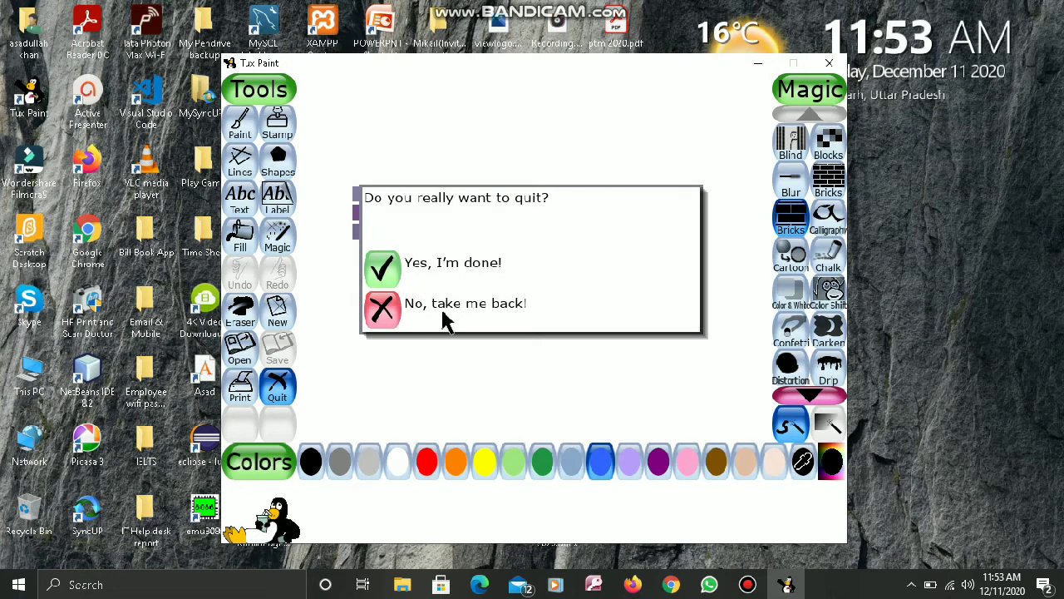
pyautogui.click(381, 273)
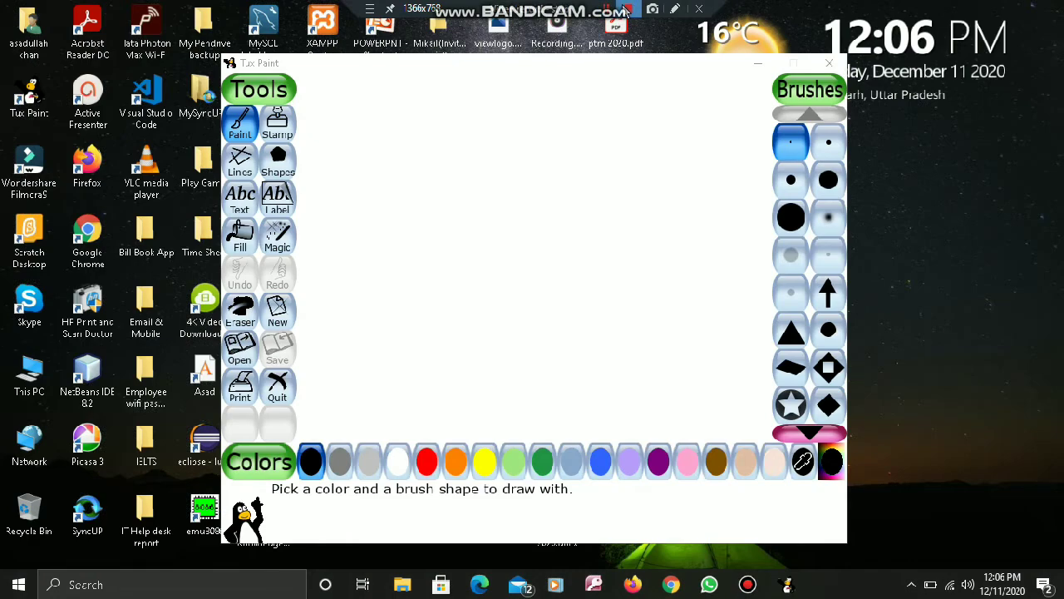
# Place the first three penguin stamps on the blank canvas: two in the left half and the one with an outstretched arm at upper right.
pyautogui.click(543, 200)
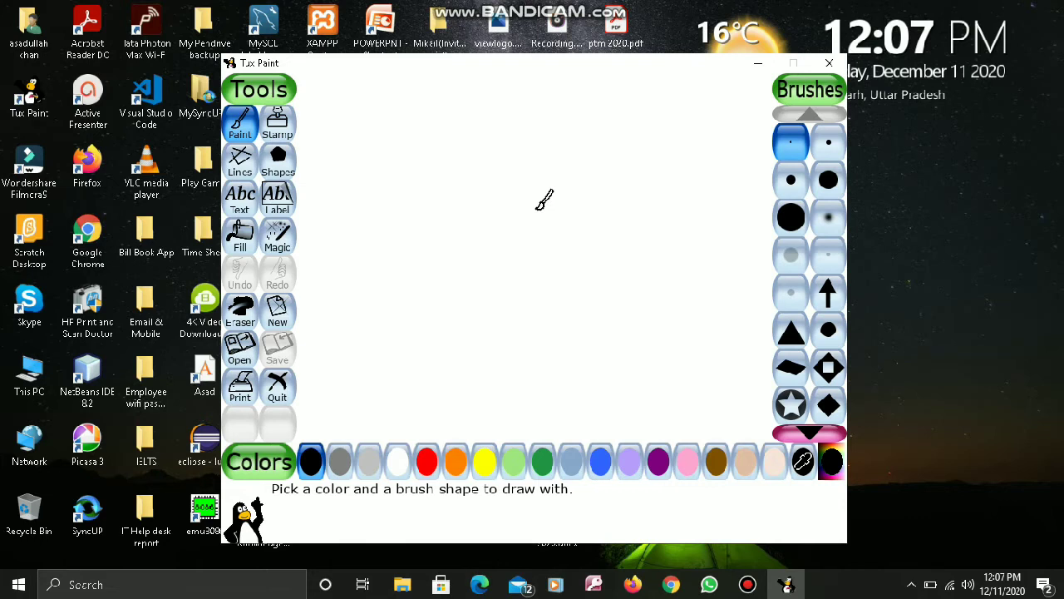
pyautogui.click(277, 133)
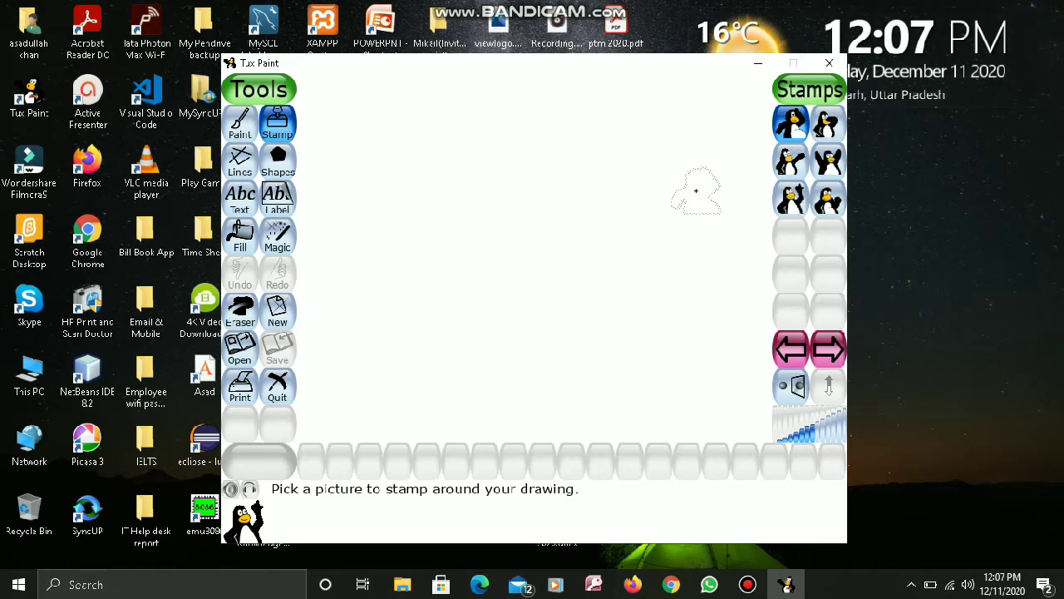
pyautogui.click(791, 130)
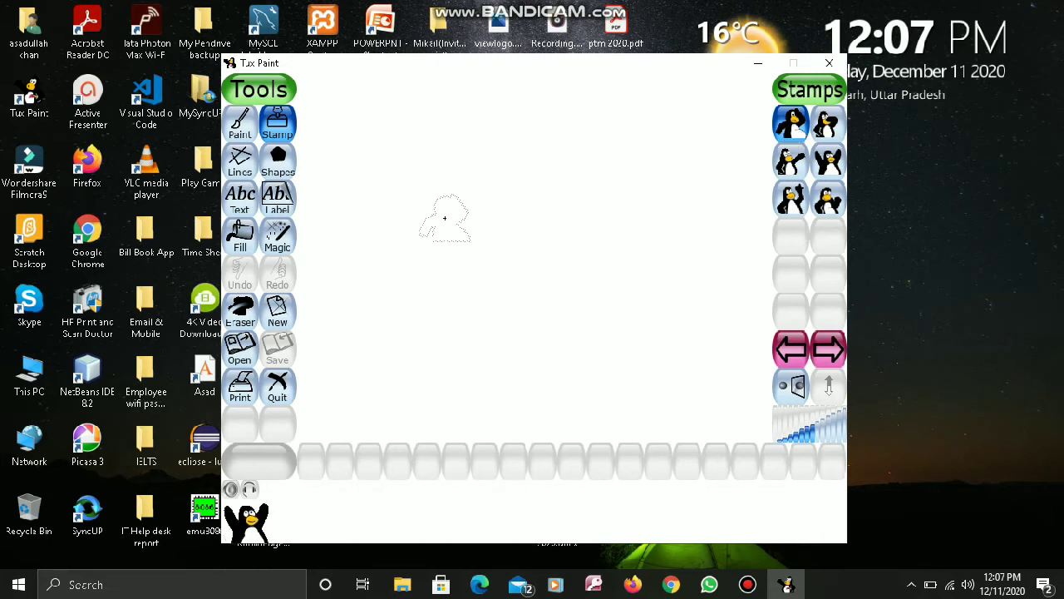
pyautogui.click(410, 188)
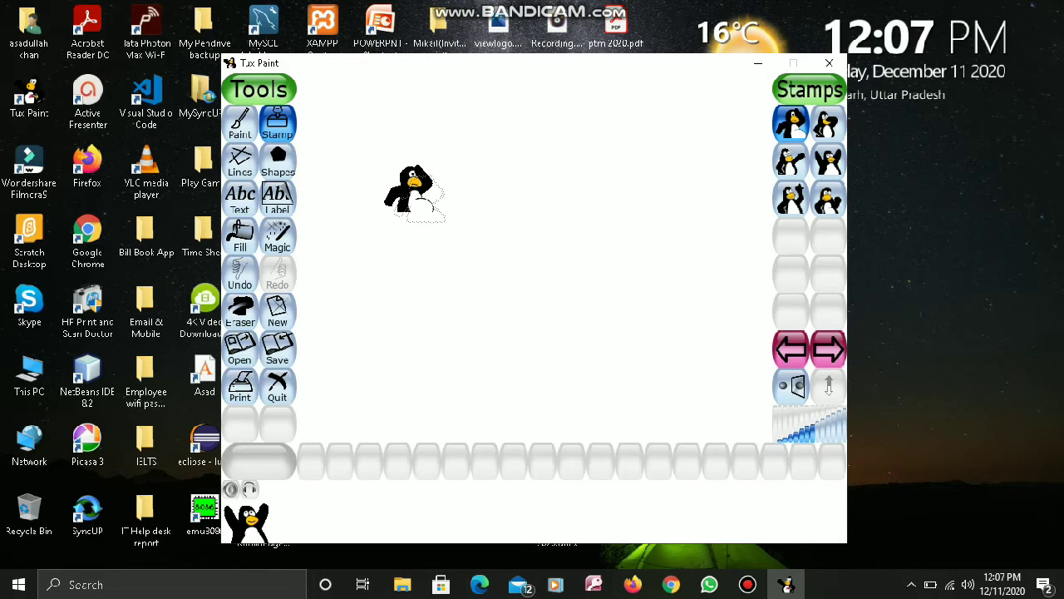
pyautogui.click(832, 129)
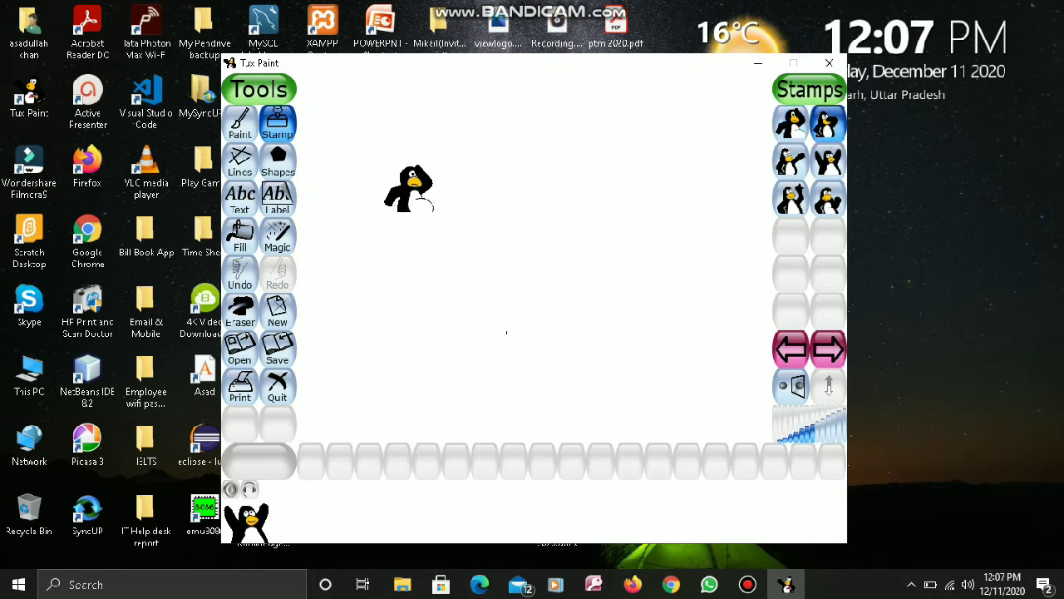
pyautogui.click(434, 265)
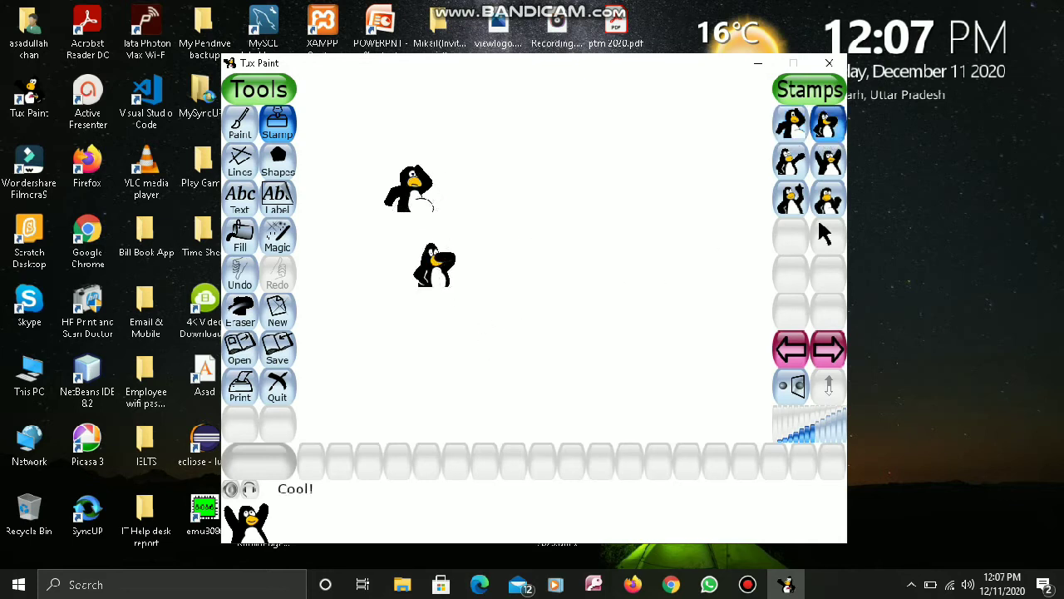
pyautogui.click(791, 160)
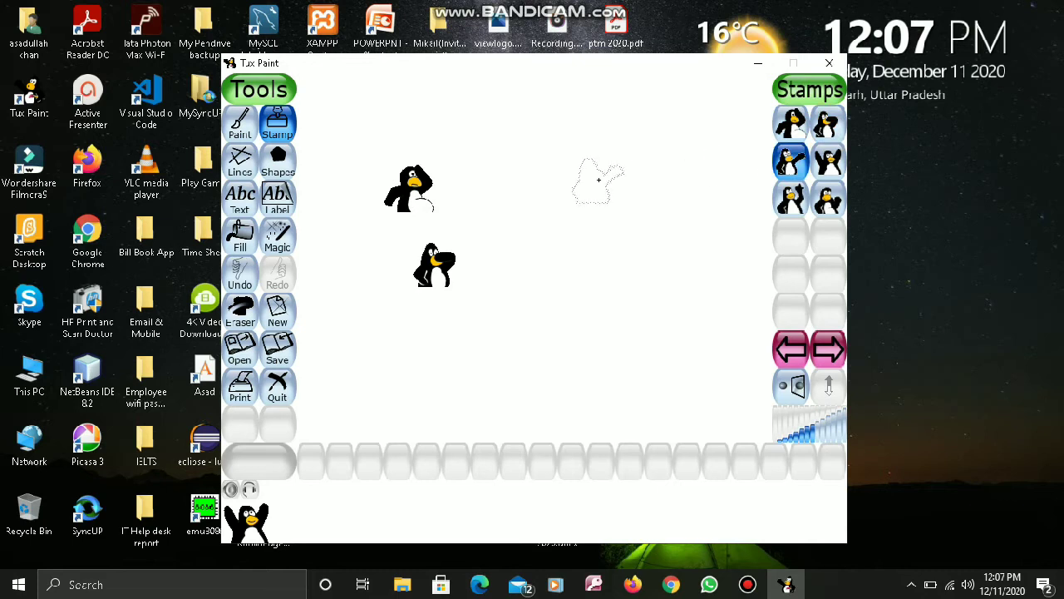
pyautogui.click(598, 182)
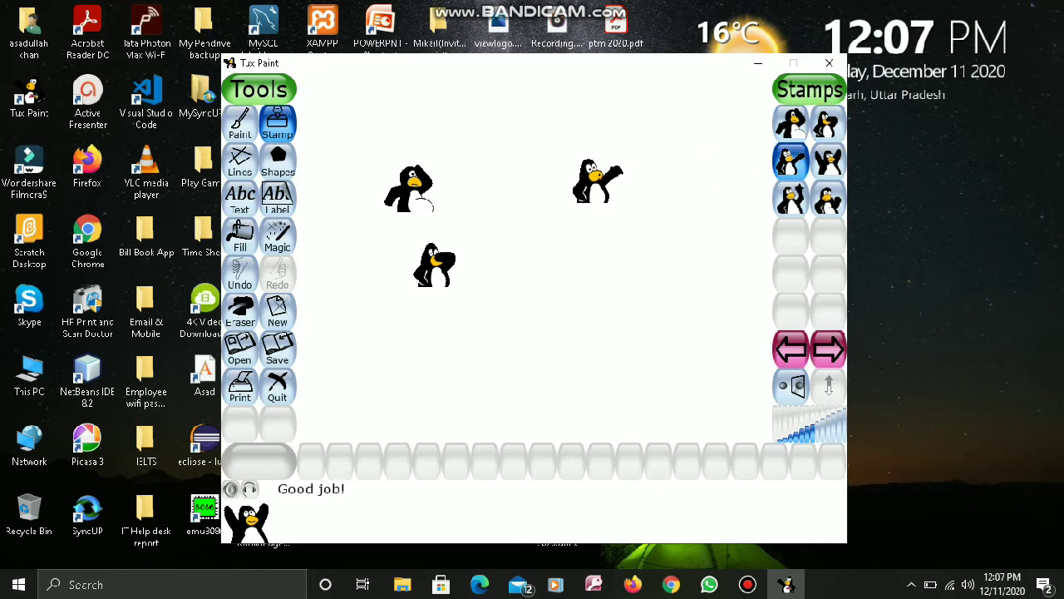
# Stamp the arms-raised penguin at the canvas centre, the upward-pointing penguin to its right, and the sixth penguin at lower left.
pyautogui.click(832, 171)
pyautogui.click(516, 271)
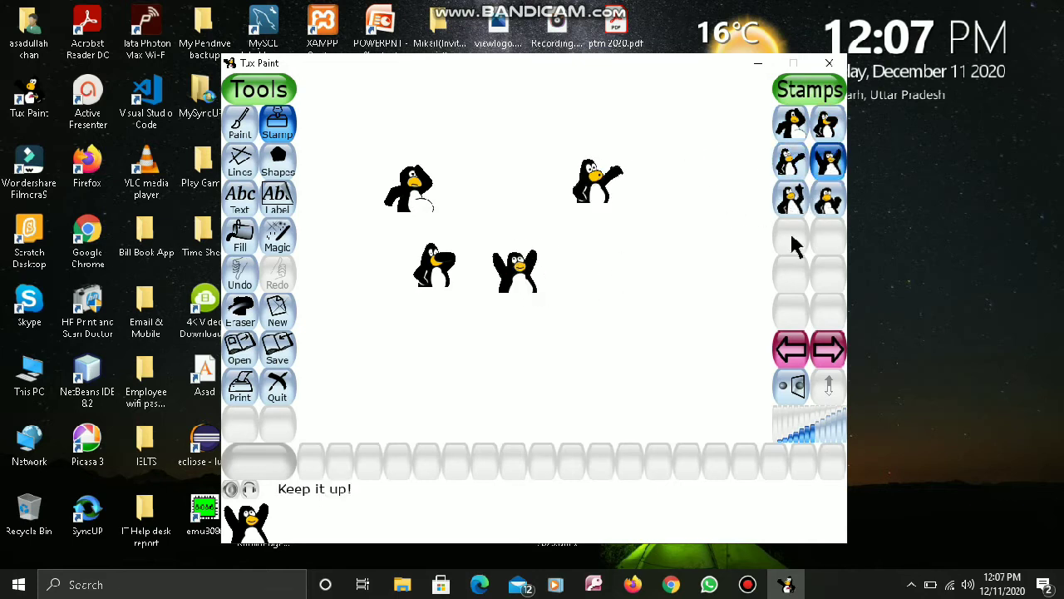
pyautogui.click(790, 200)
pyautogui.click(626, 256)
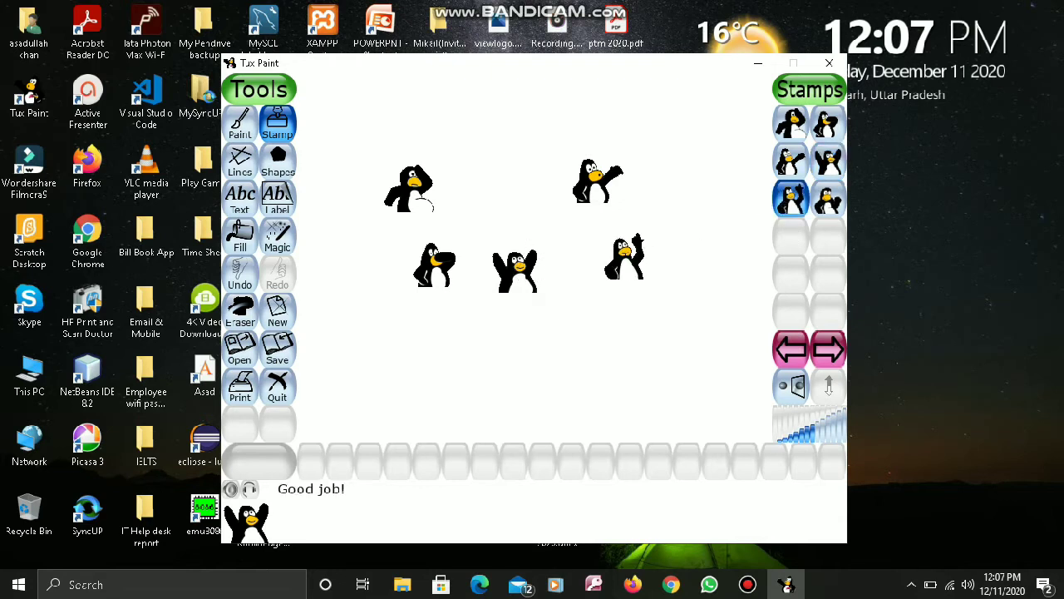
pyautogui.click(827, 204)
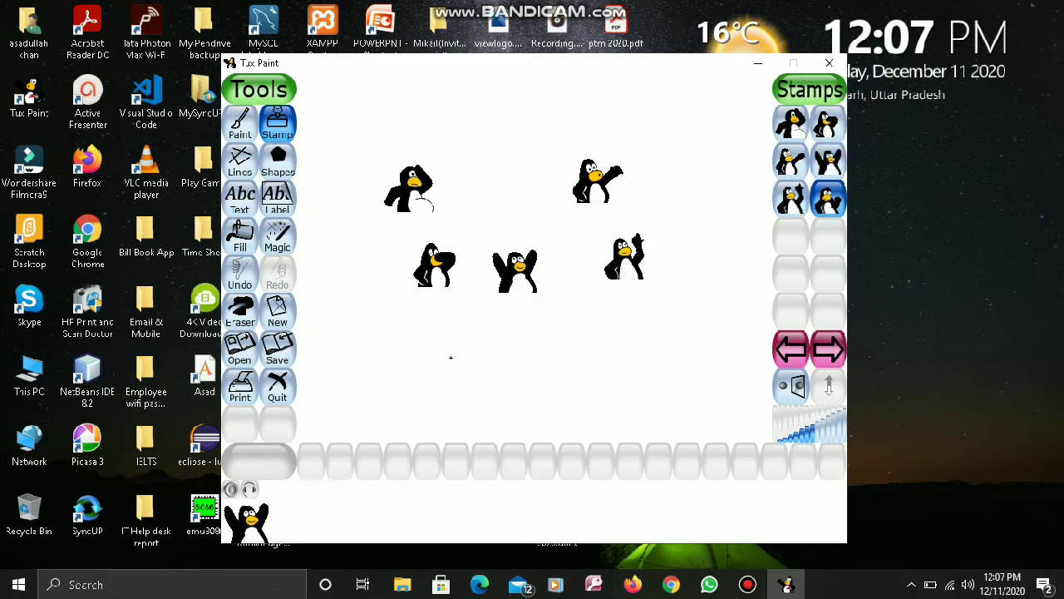
pyautogui.click(427, 347)
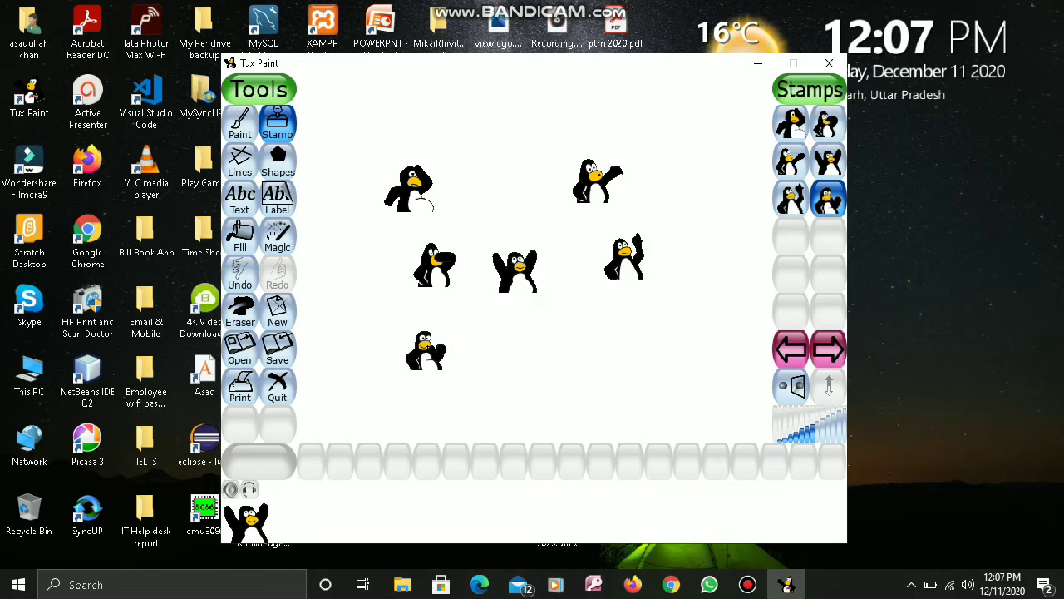